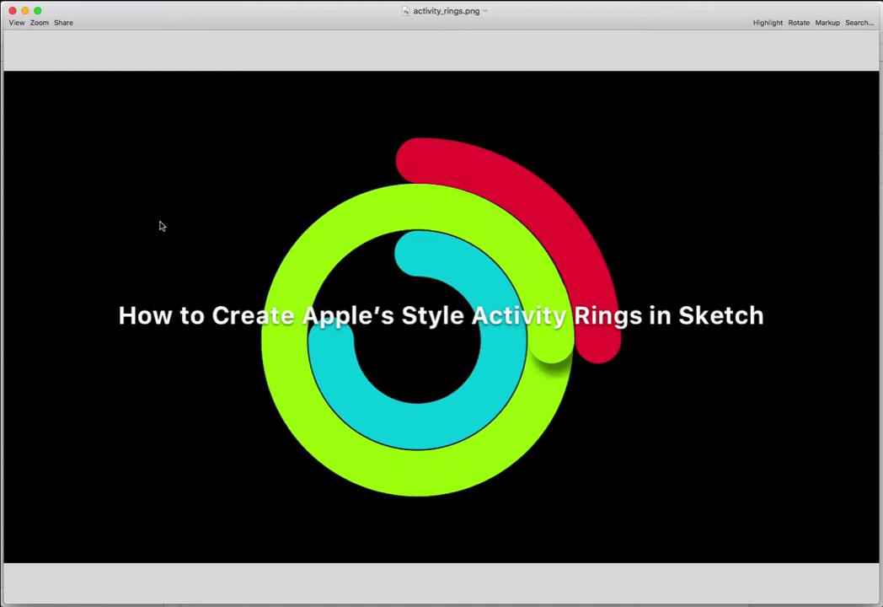
Start a new blank document and add an iPhone 8 Plus artboard
{"action": "key", "text": "super+q"}
{"action": "key", "text": "a"}
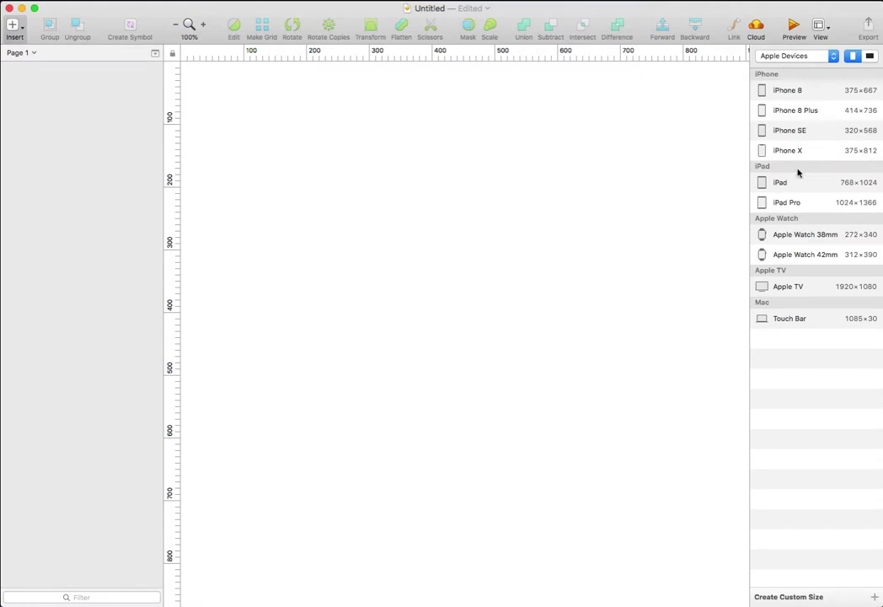
{"action": "left_click", "coordinate": [795, 111]}
{"action": "left_click", "coordinate": [632, 114]}
{"action": "scroll", "coordinate": [449, 260], "scroll_direction": "right", "scroll_amount": 5}
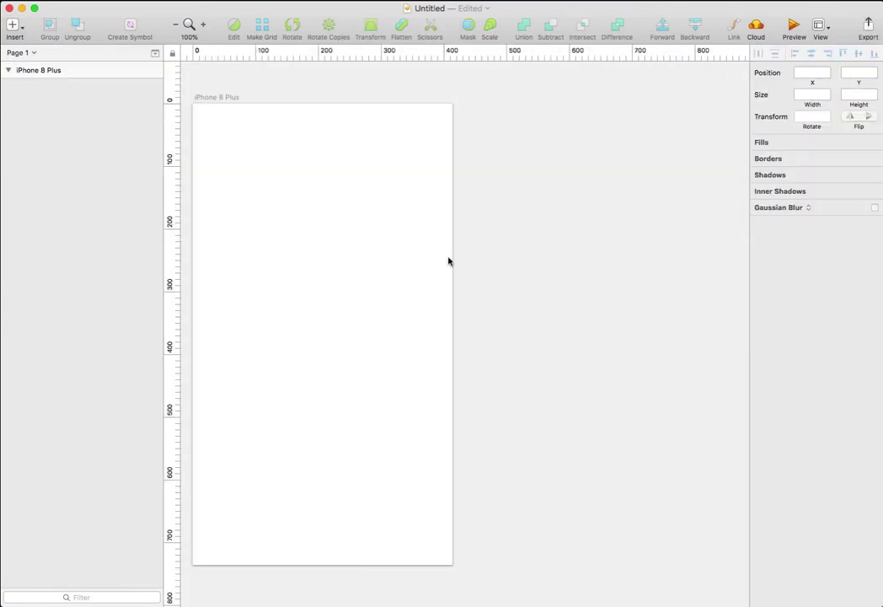
{"action": "left_click", "coordinate": [214, 100]}
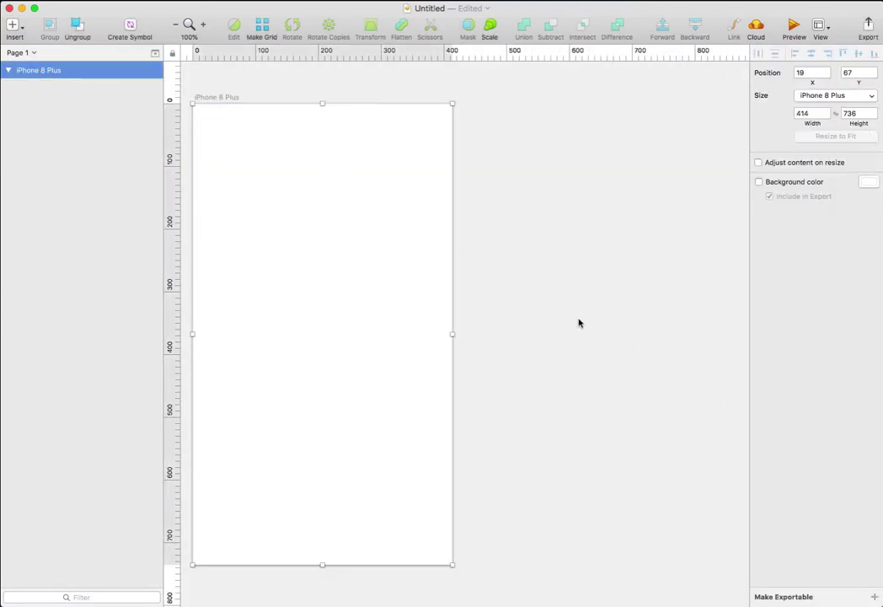
Import rings.png and place it to the right of the artboard, outside it
{"action": "left_click_drag", "start_coordinate": [749, 380], "coordinate": [363, 331]}
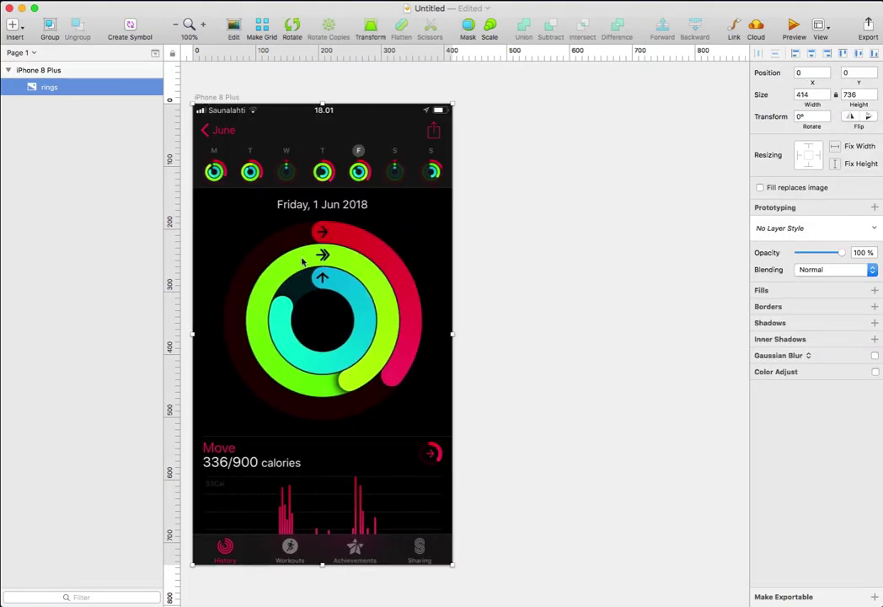
{"action": "left_click_drag", "start_coordinate": [321, 266], "coordinate": [566, 256]}
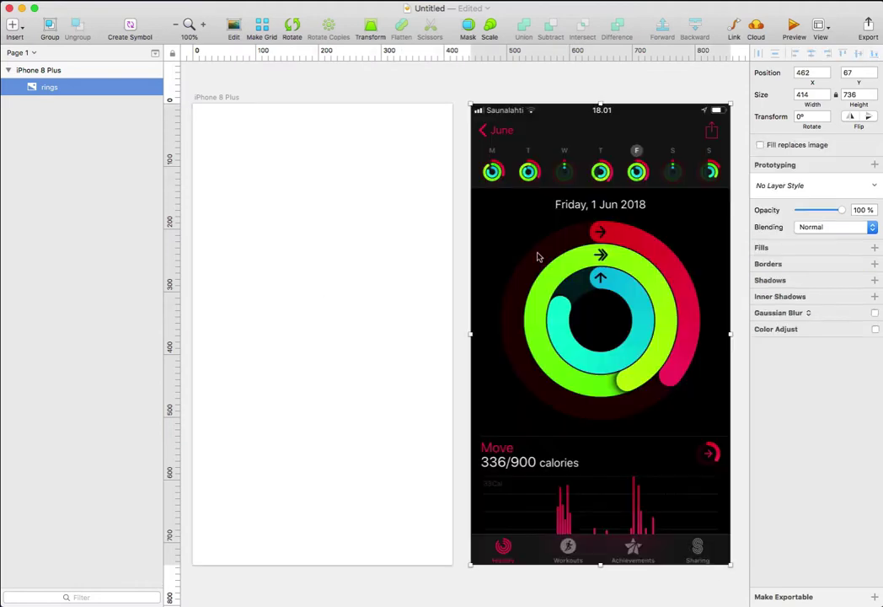
{"action": "left_click", "coordinate": [269, 303]}
{"action": "left_click", "coordinate": [461, 308]}
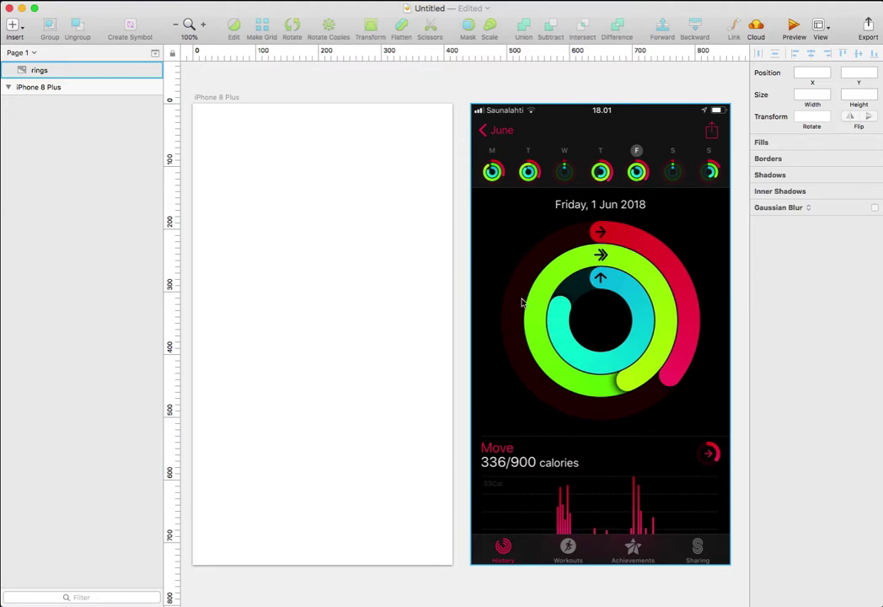
Draw a 153×153 circle on the artboard, remove its fill and edit its border thickness
{"action": "left_click", "coordinate": [309, 304]}
{"action": "left_click", "coordinate": [457, 304]}
{"action": "key", "text": "o"}
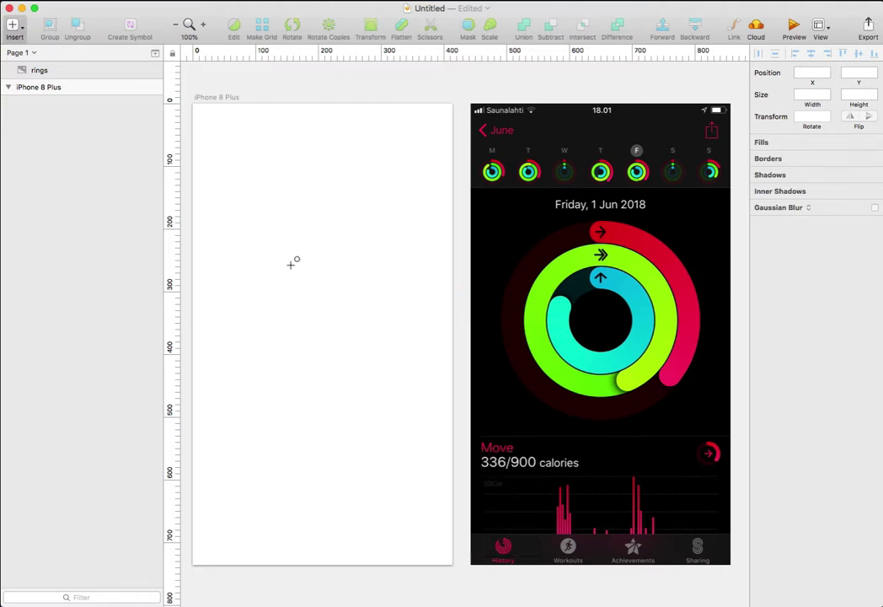
{"action": "left_click_drag", "start_coordinate": [291, 264], "coordinate": [341, 326]}
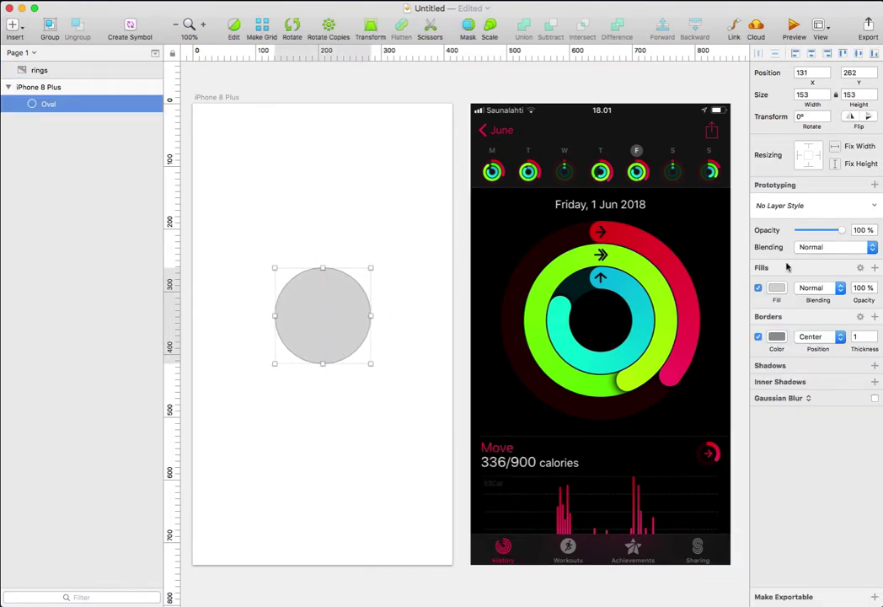
{"action": "left_click", "coordinate": [758, 289]}
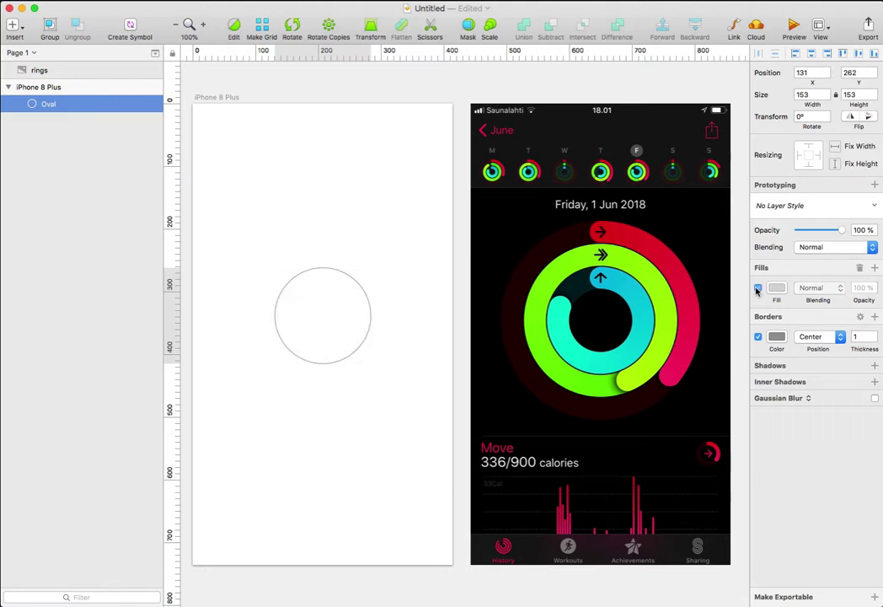
{"action": "left_click", "coordinate": [853, 336]}
Set the border thickness to 36, nudge the ring lower, and paste two copies of it
{"action": "type", "text": "36"}
{"action": "key", "text": "Return"}
{"action": "left_click_drag", "start_coordinate": [350, 281], "coordinate": [350, 299]}
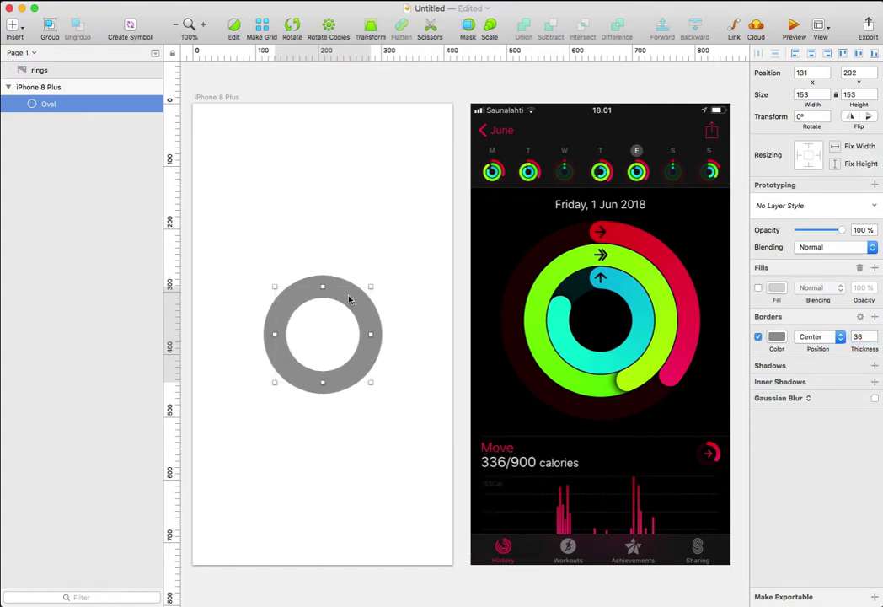
{"action": "key", "text": "super+c"}
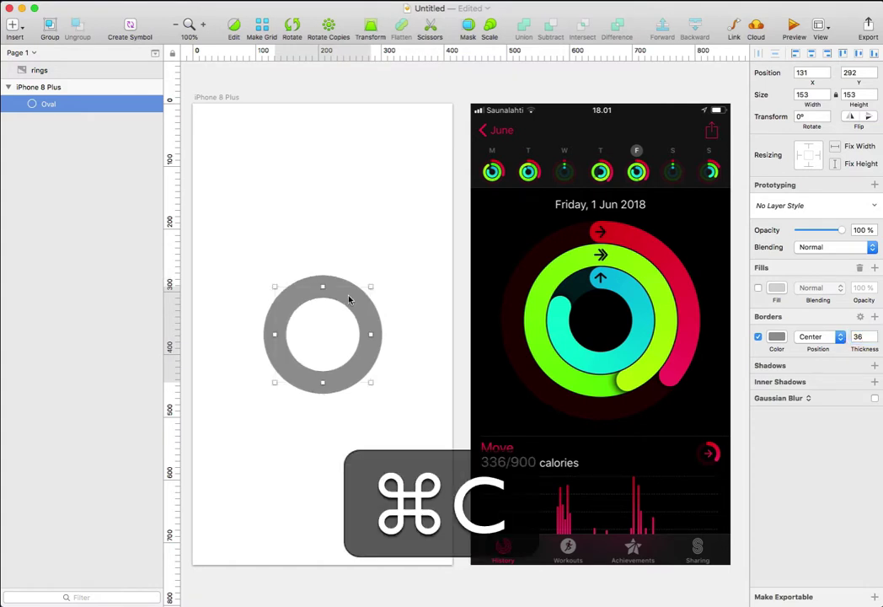
{"action": "key", "text": "super+v"}
{"action": "key", "text": "super+v"}
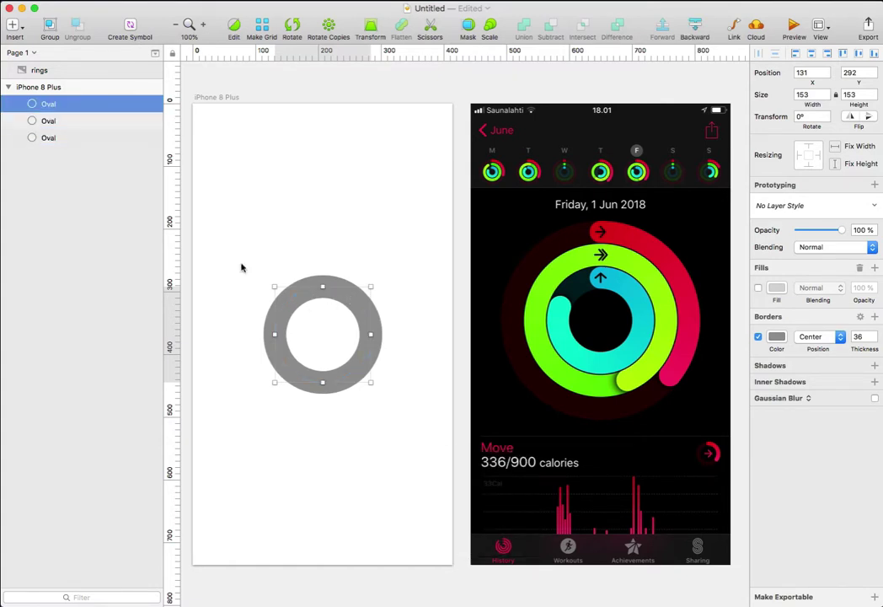
Rename the three Oval layers to outer, middle and inner
{"action": "double_click", "coordinate": [78, 106]}
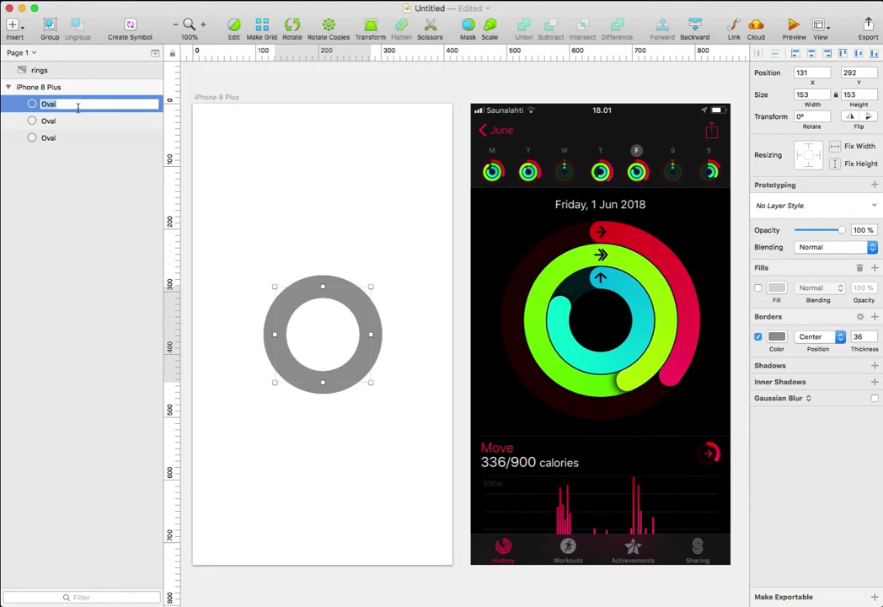
{"action": "type", "text": "outer"}
{"action": "double_click", "coordinate": [60, 122]}
{"action": "type", "text": "middle"}
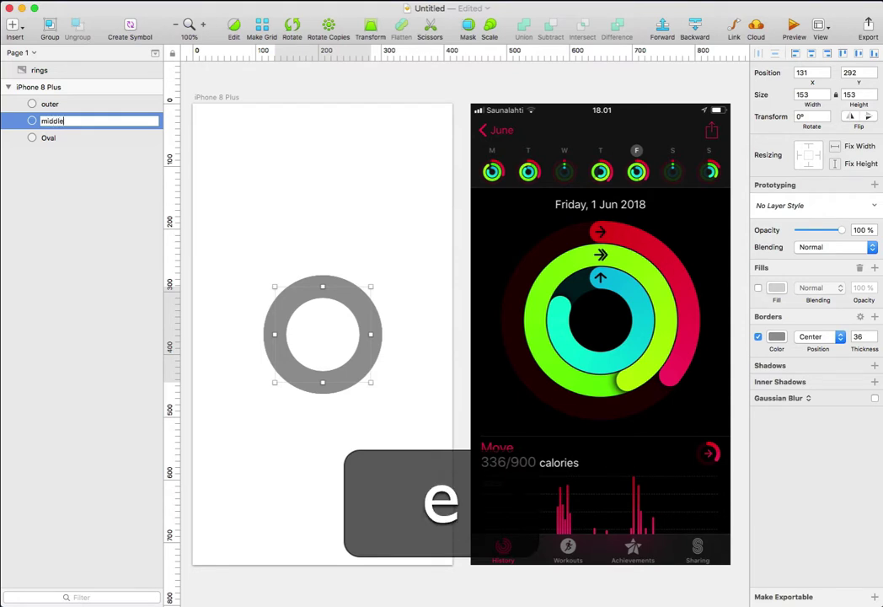
{"action": "key", "text": "Return"}
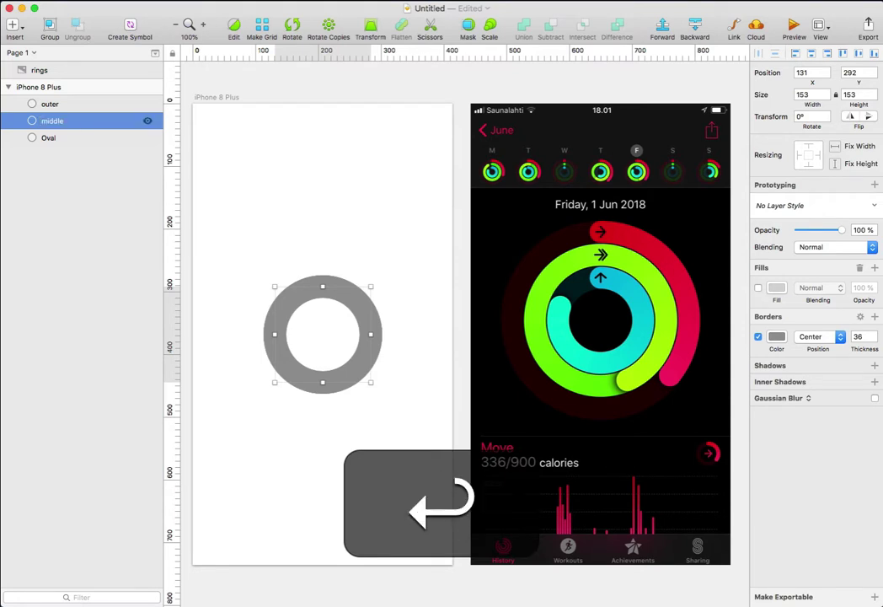
{"action": "left_click", "coordinate": [60, 140]}
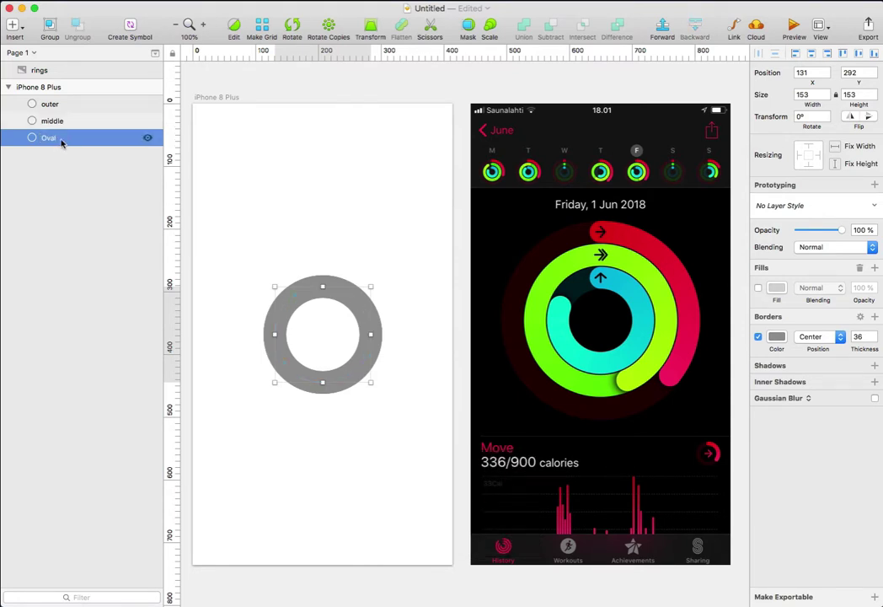
{"action": "double_click", "coordinate": [61, 140]}
{"action": "type", "text": "inner"}
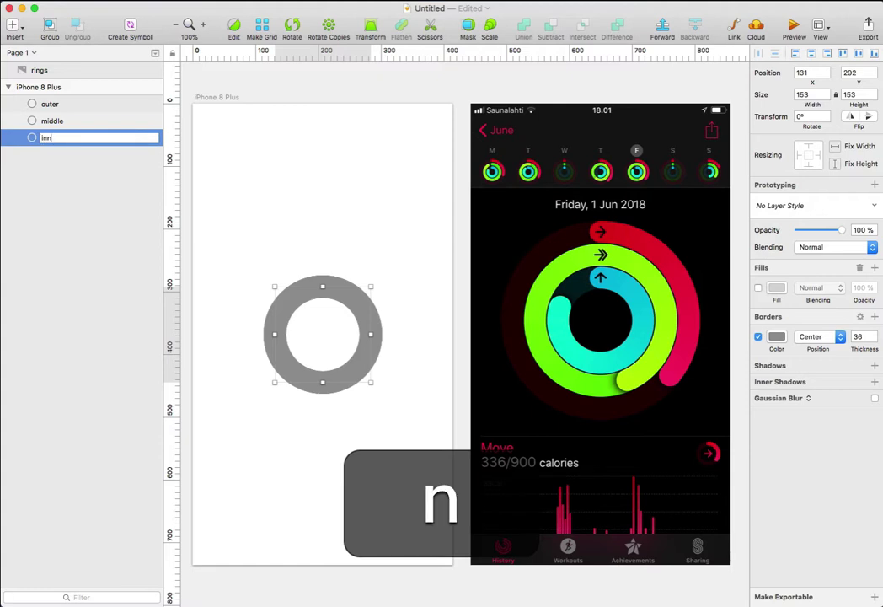
{"action": "left_click", "coordinate": [258, 229]}
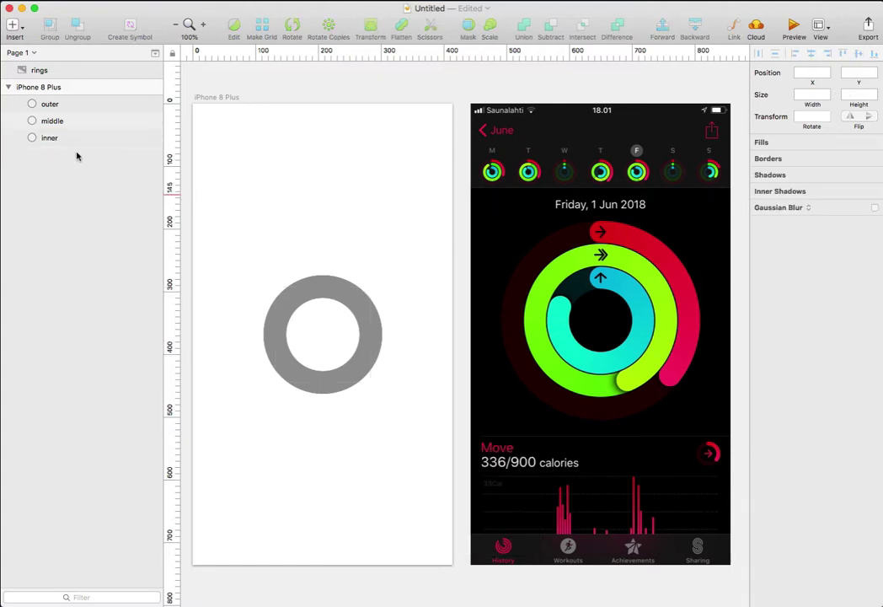
Scale the middle ring to 226×226 and the outer ring to 299×299 about their centre
{"action": "left_click", "coordinate": [64, 122]}
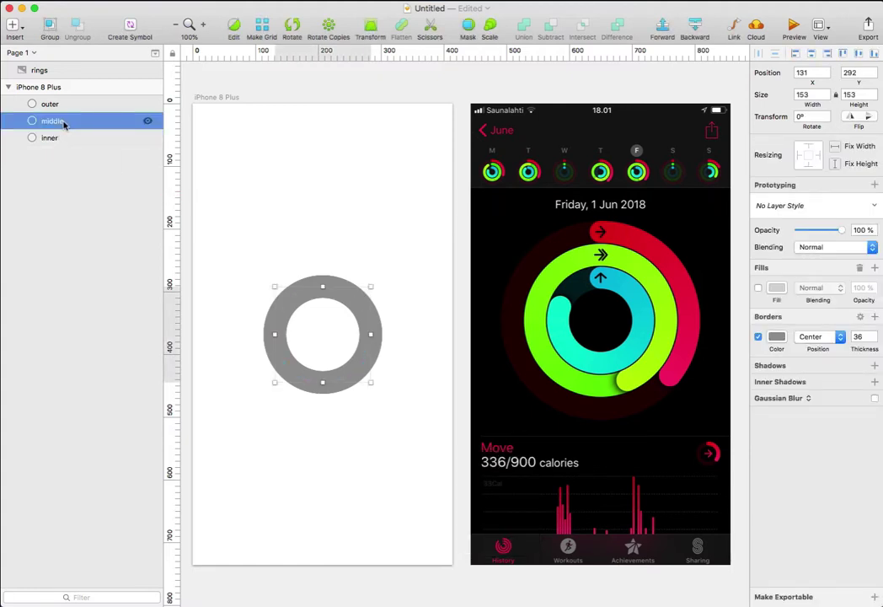
{"action": "left_click_drag", "start_coordinate": [372, 288], "coordinate": [428, 244]}
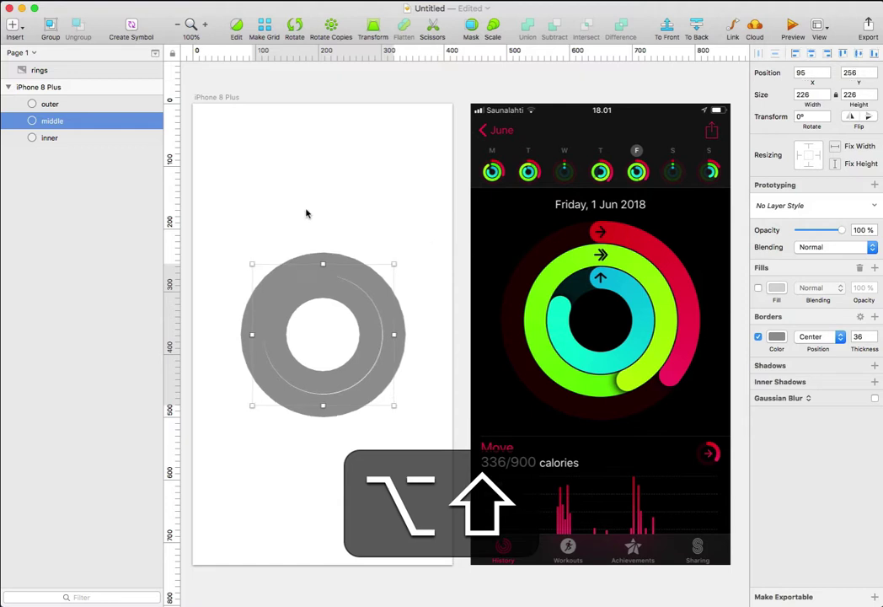
{"action": "left_click", "coordinate": [58, 105]}
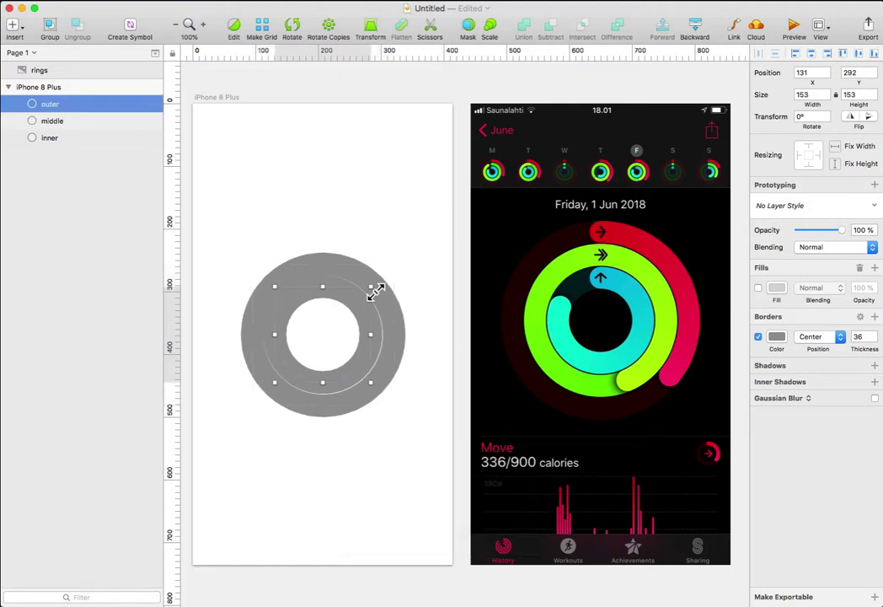
{"action": "left_click_drag", "start_coordinate": [374, 292], "coordinate": [477, 199]}
{"action": "left_click", "coordinate": [458, 219]}
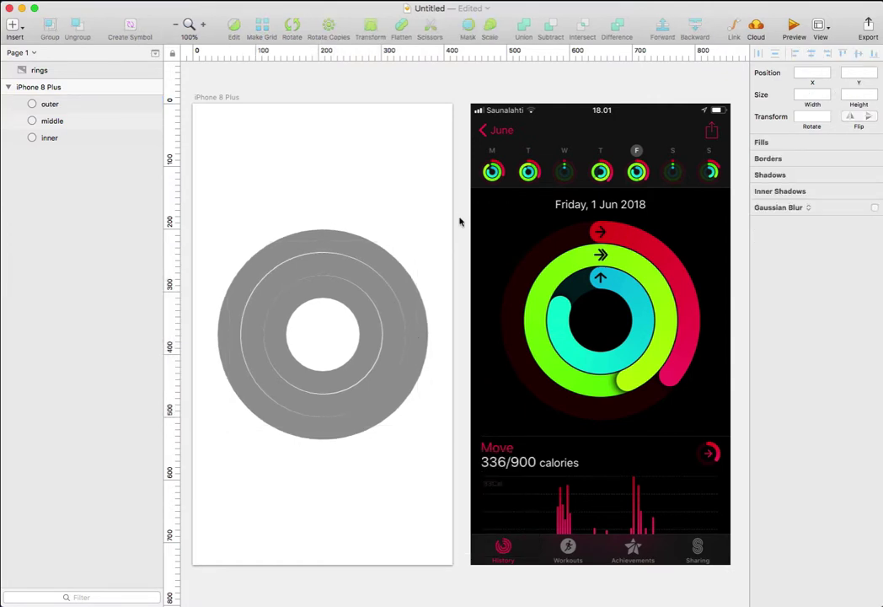
Color the outer ring's border red #EC103D, sampled from the screenshot's red arc
{"action": "left_click", "coordinate": [345, 245]}
{"action": "left_click", "coordinate": [776, 337]}
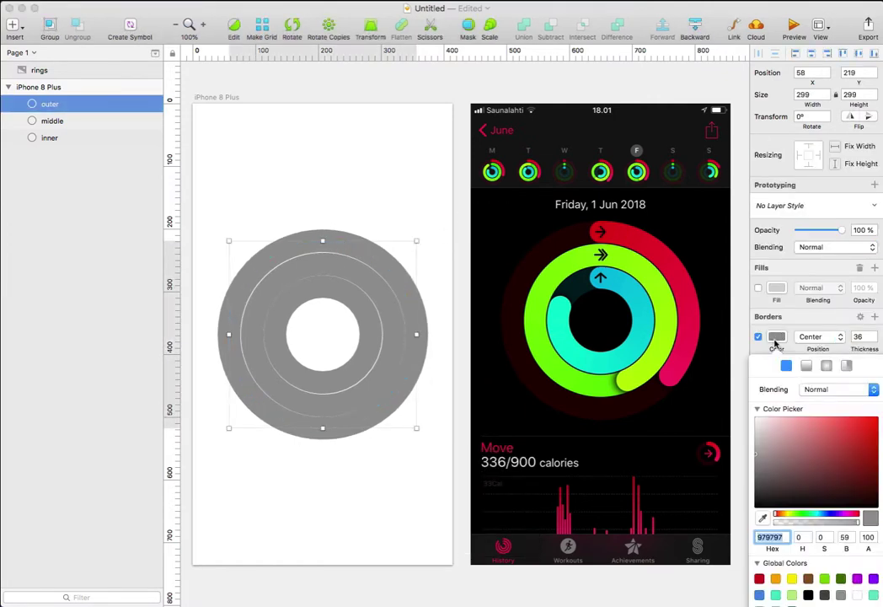
{"action": "key", "text": "ctrl+c"}
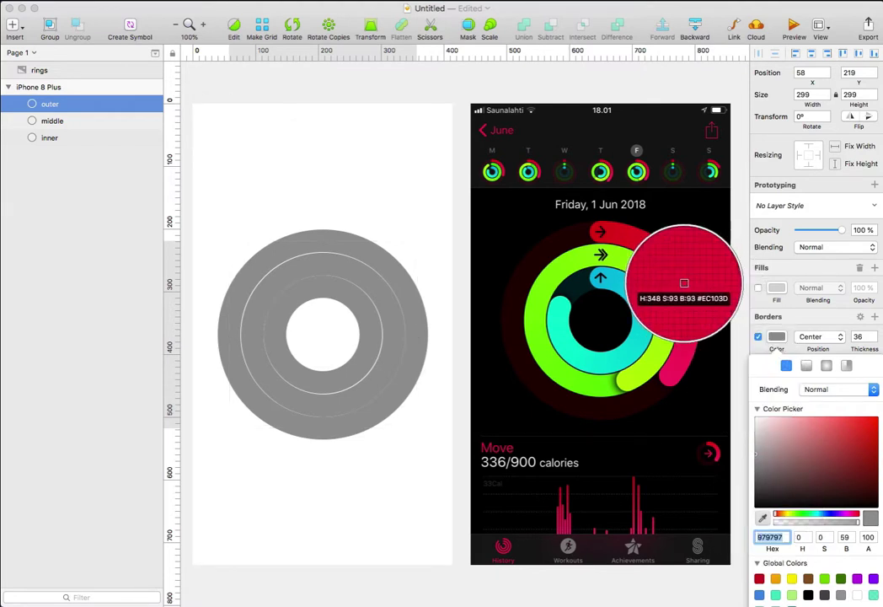
{"action": "left_click", "coordinate": [685, 282]}
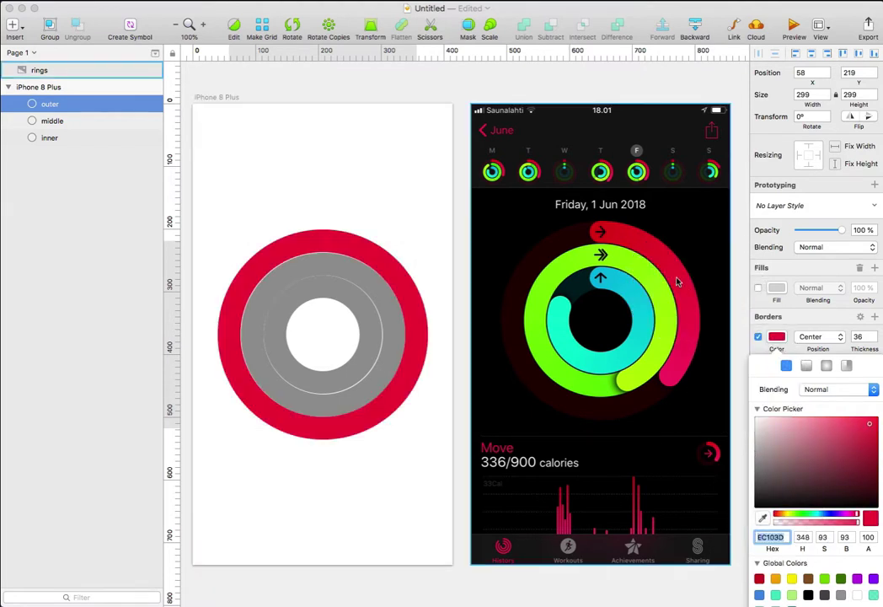
Sample green #99F700 for the middle ring and cyan for the inner ring from the screenshot
{"action": "left_click", "coordinate": [338, 265]}
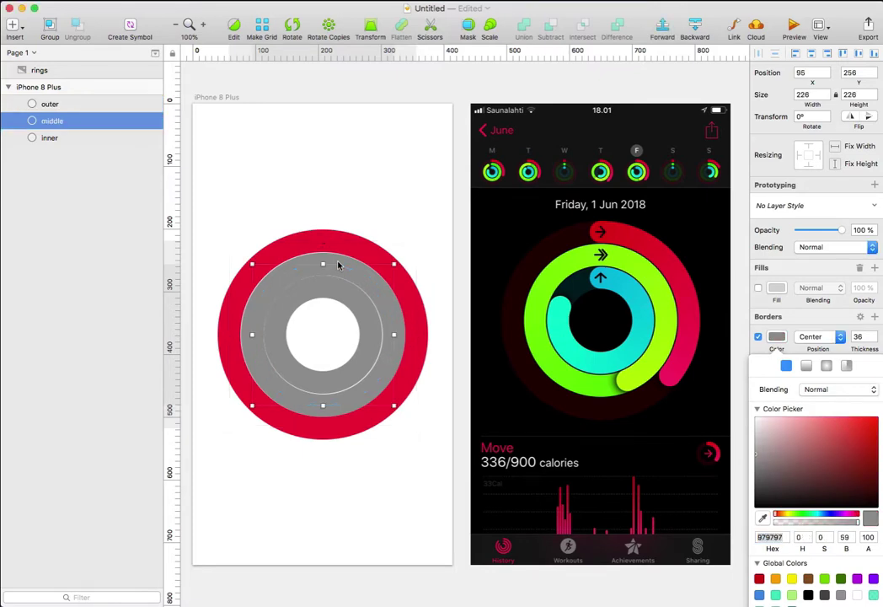
{"action": "left_click", "coordinate": [763, 518]}
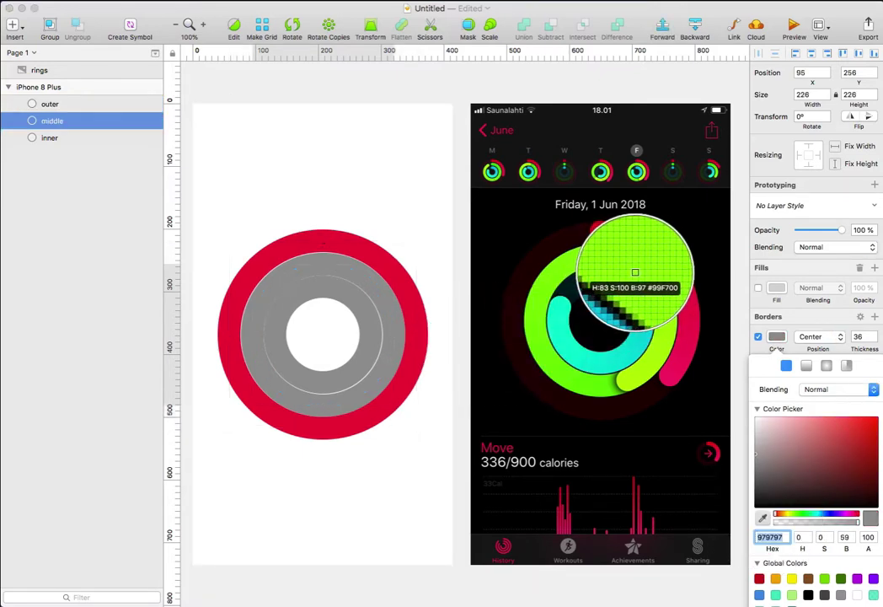
{"action": "left_click", "coordinate": [639, 265]}
{"action": "left_click", "coordinate": [360, 312]}
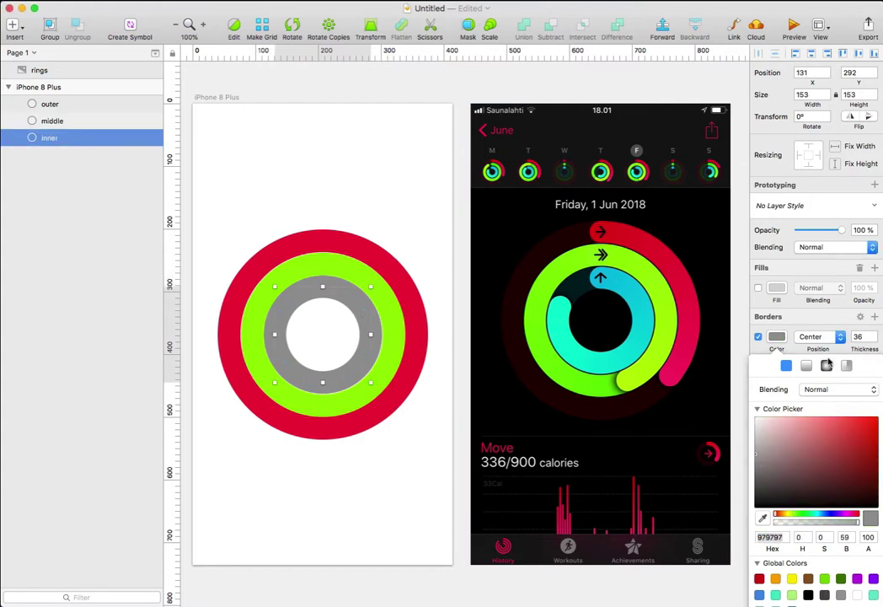
{"action": "key", "text": "ctrl+c"}
Scissor away the red ring's upper-left, lower-left and lower-right segments, leaving the top-right arc
{"action": "left_click", "coordinate": [635, 352]}
{"action": "left_click", "coordinate": [393, 187]}
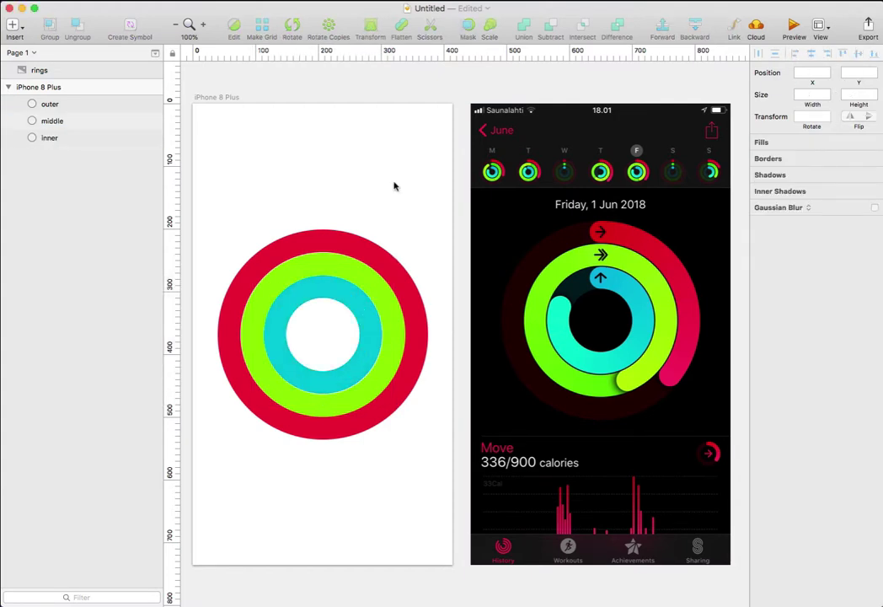
{"action": "left_click", "coordinate": [320, 243]}
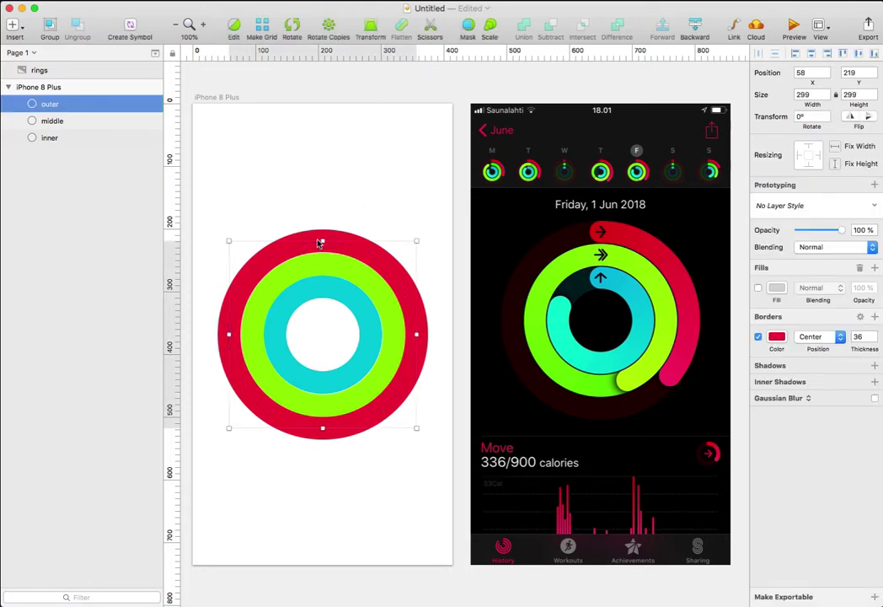
{"action": "key", "text": "Return"}
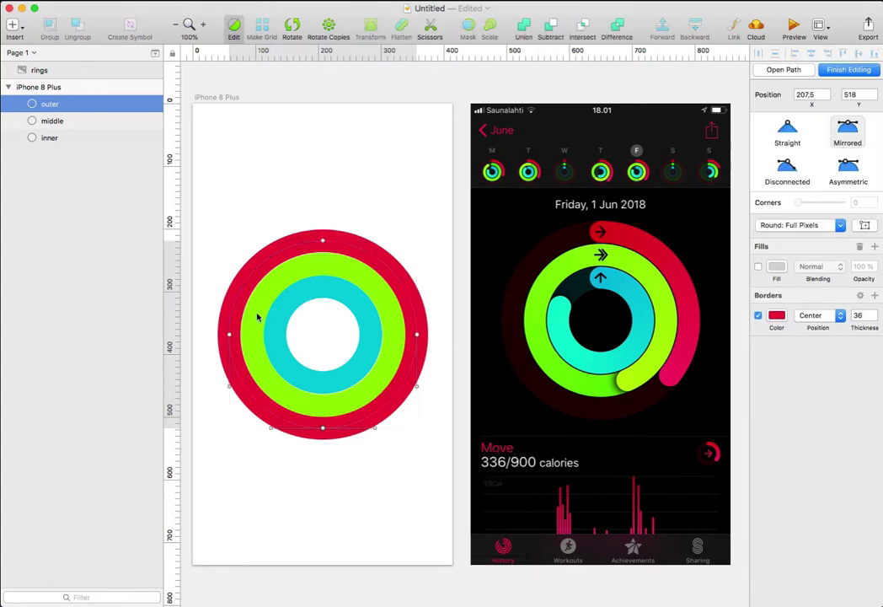
{"action": "left_click", "coordinate": [430, 28]}
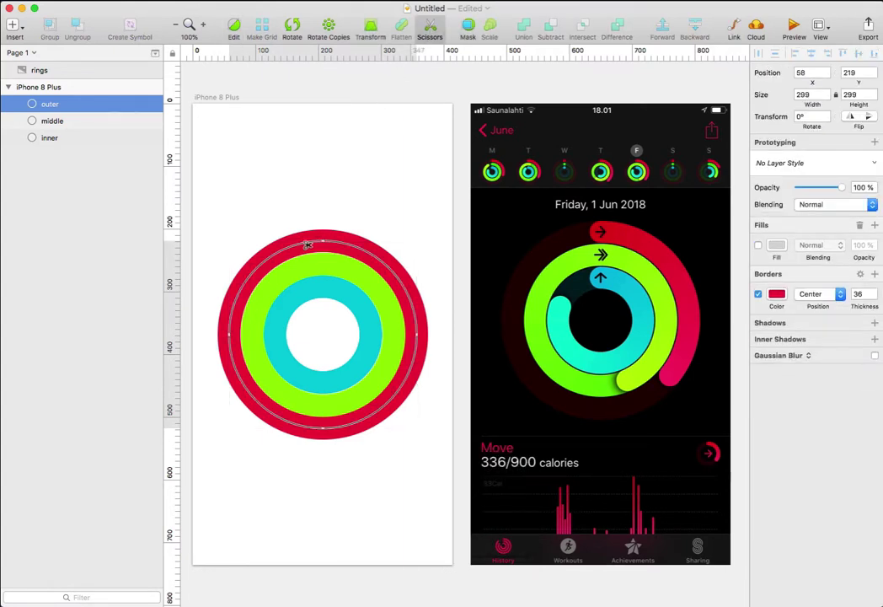
{"action": "left_click", "coordinate": [261, 263]}
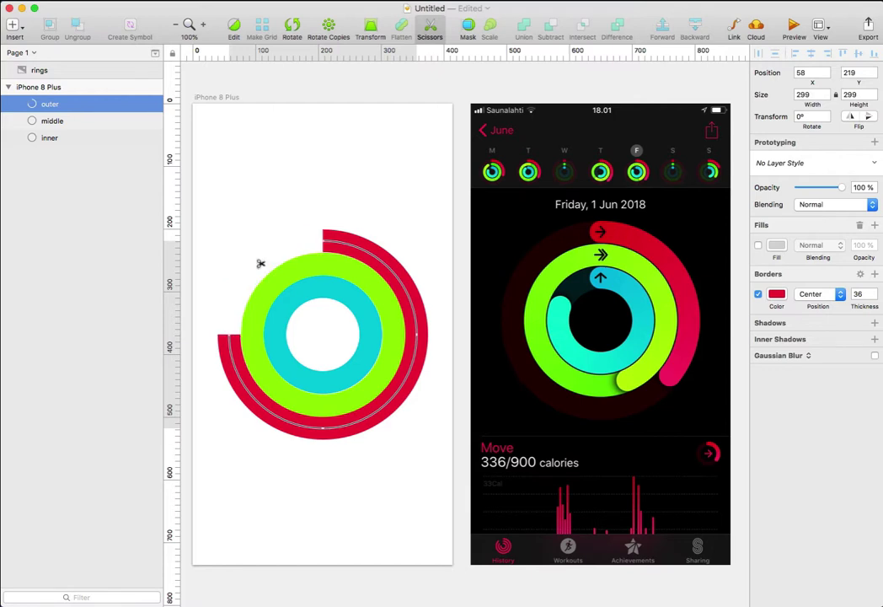
{"action": "left_click", "coordinate": [251, 398]}
{"action": "left_click", "coordinate": [384, 403]}
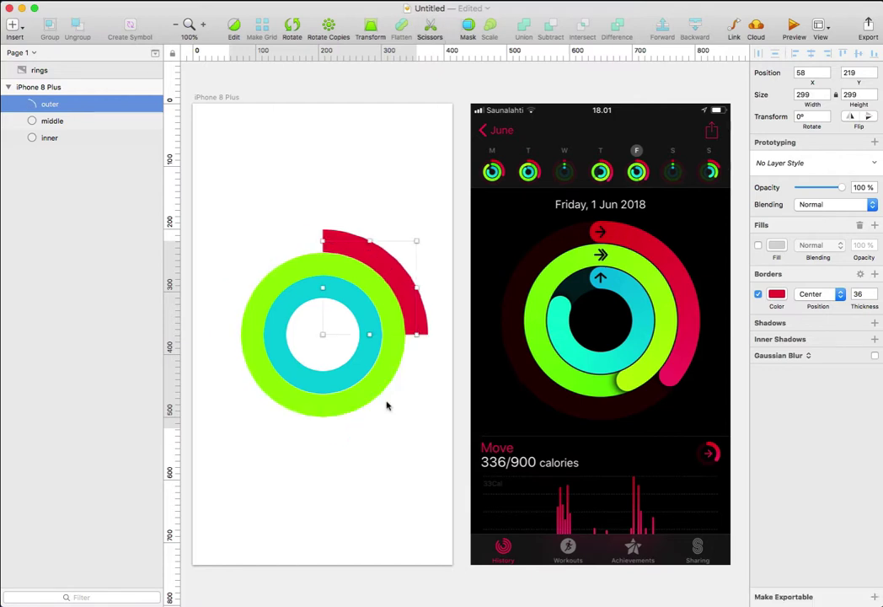
{"action": "left_click", "coordinate": [623, 229]}
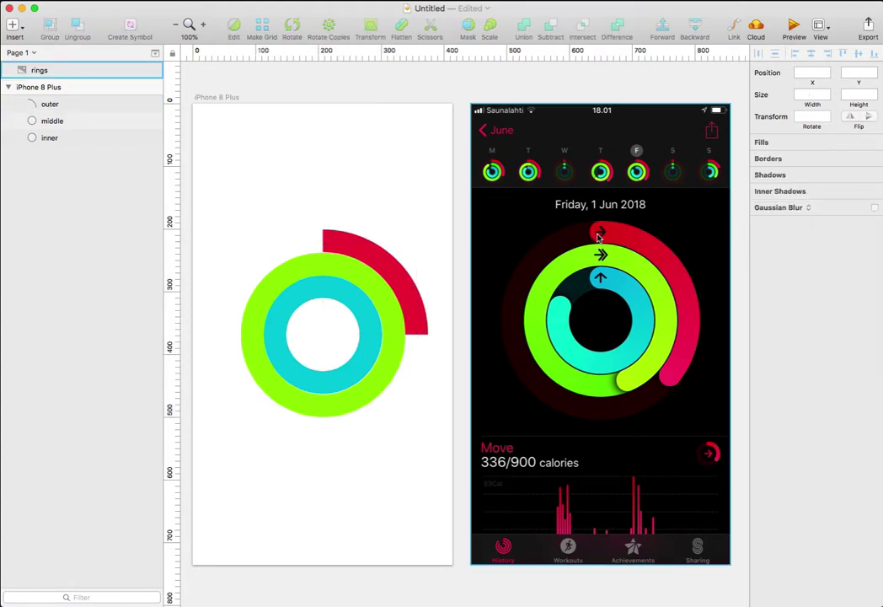
Set the red arc's border to round joins and round ends
{"action": "left_click", "coordinate": [403, 280]}
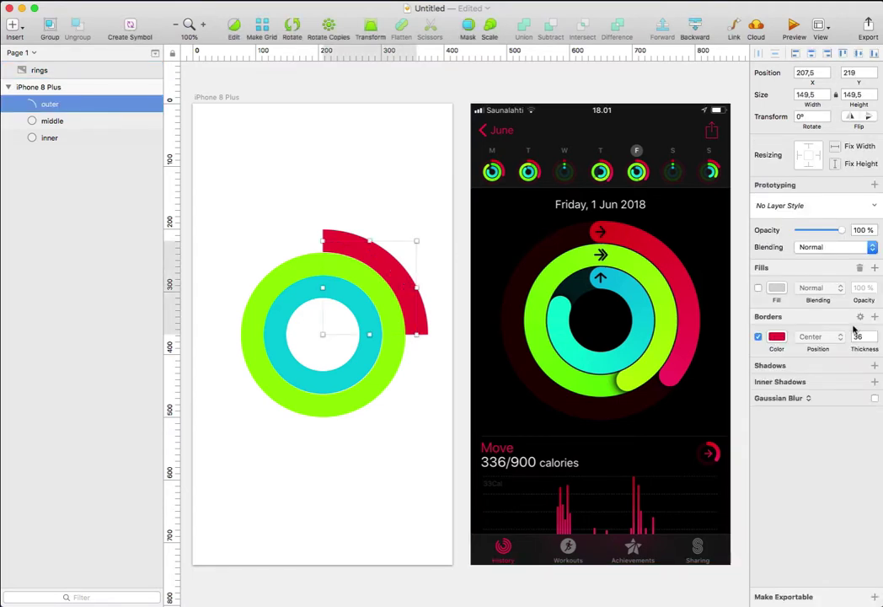
{"action": "left_click", "coordinate": [859, 318]}
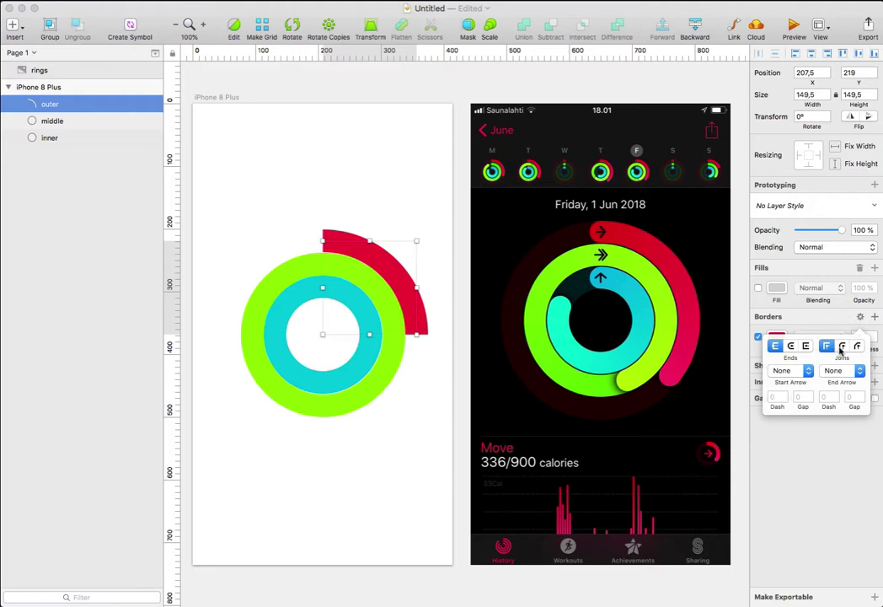
{"action": "left_click", "coordinate": [841, 346]}
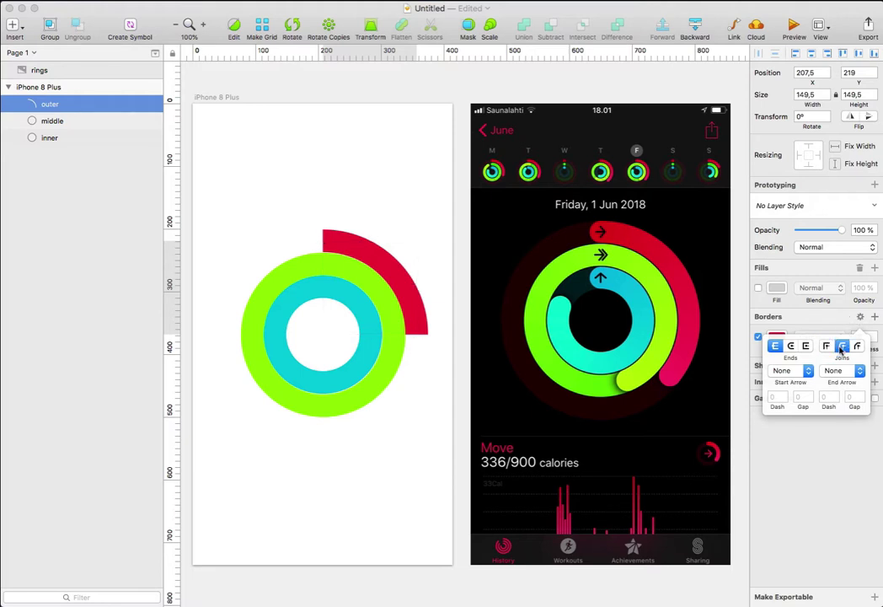
{"action": "left_click", "coordinate": [791, 346]}
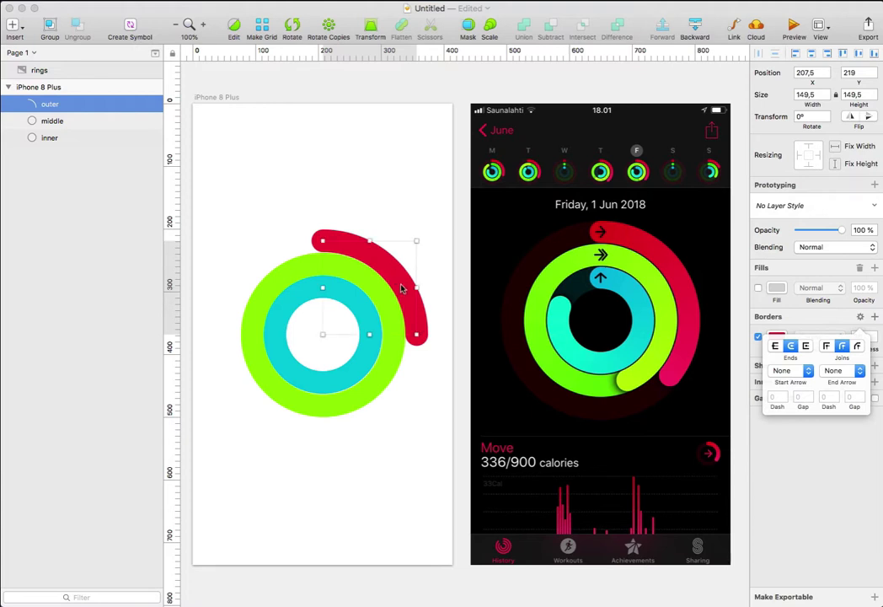
Cut the upper-left segment out of the cyan inner ring, leaving a three-quarter arc
{"action": "left_click", "coordinate": [350, 321]}
{"action": "left_click", "coordinate": [361, 314]}
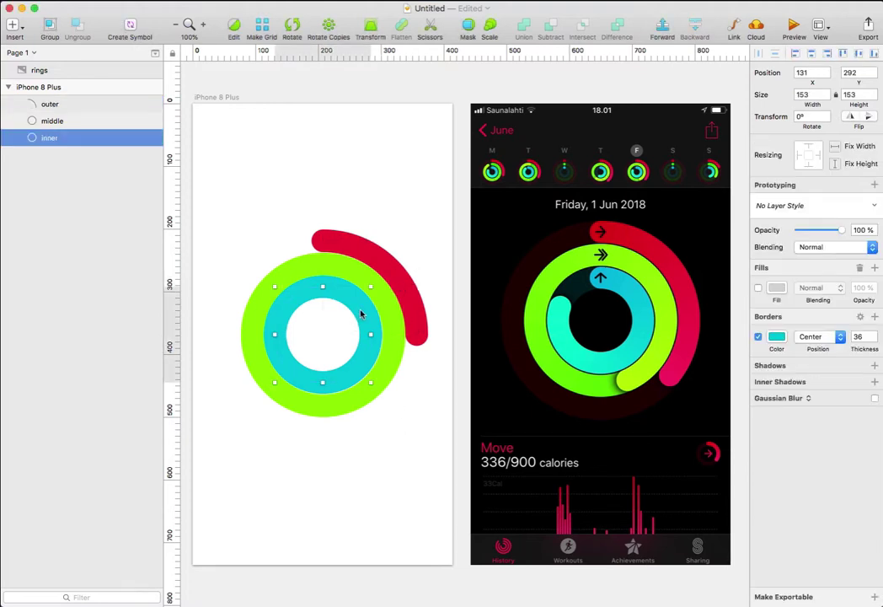
{"action": "key", "text": "Return"}
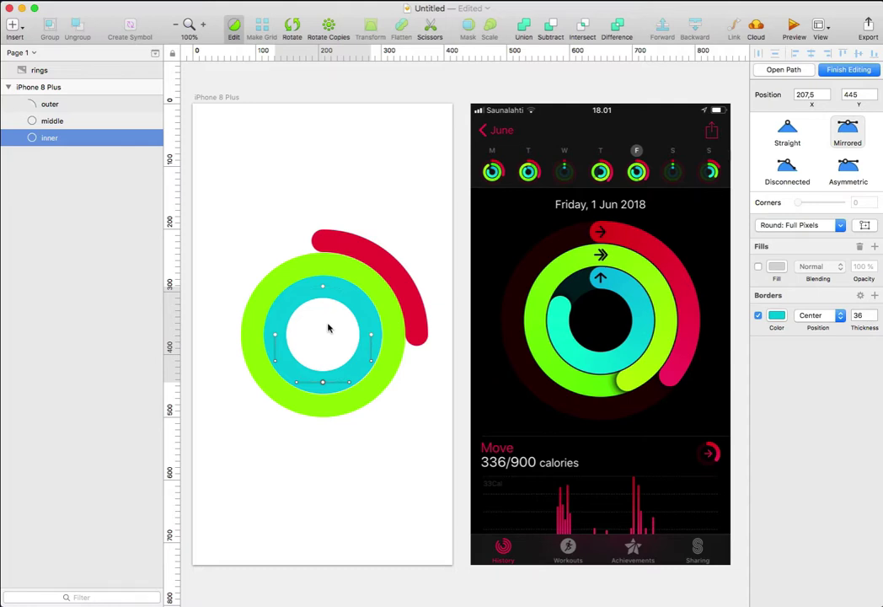
{"action": "left_click", "coordinate": [430, 27]}
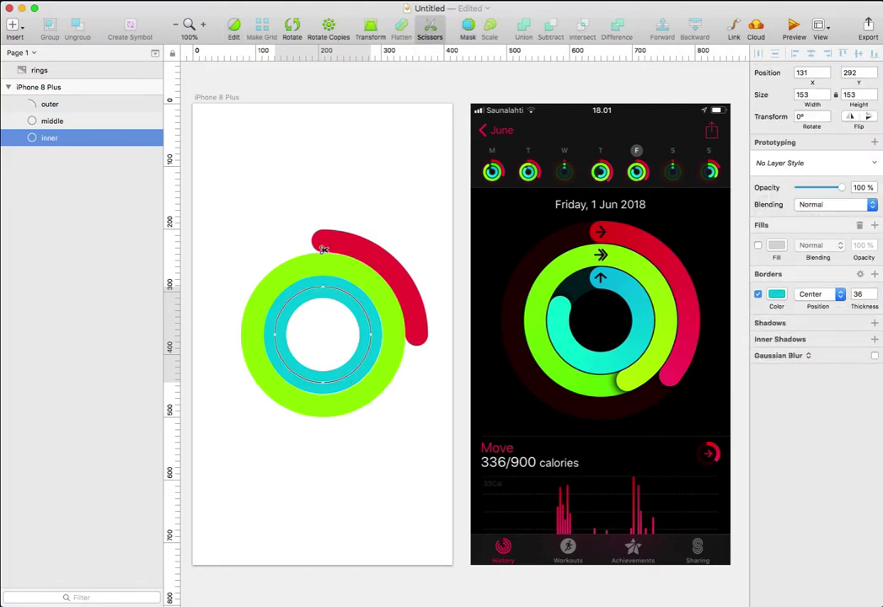
{"action": "left_click", "coordinate": [290, 298]}
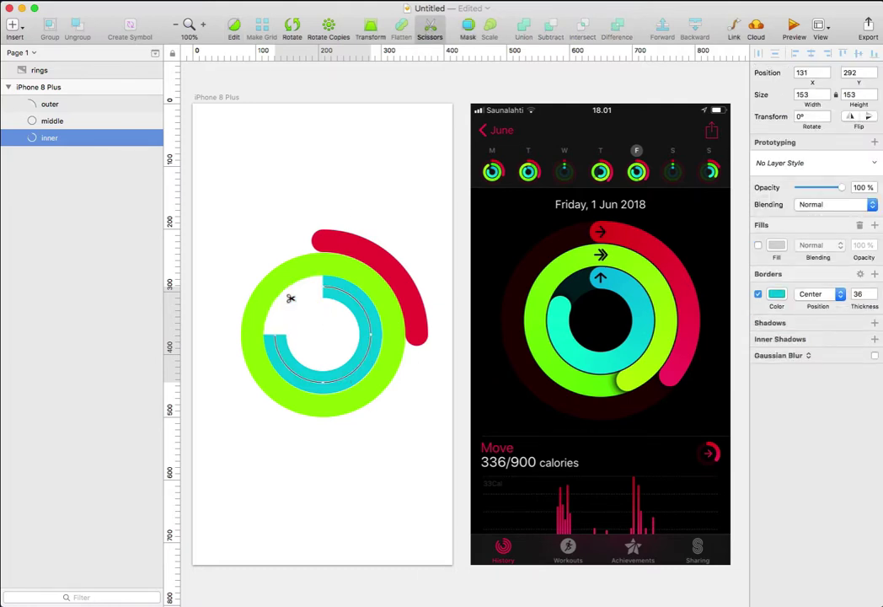
{"action": "key", "text": "Escape"}
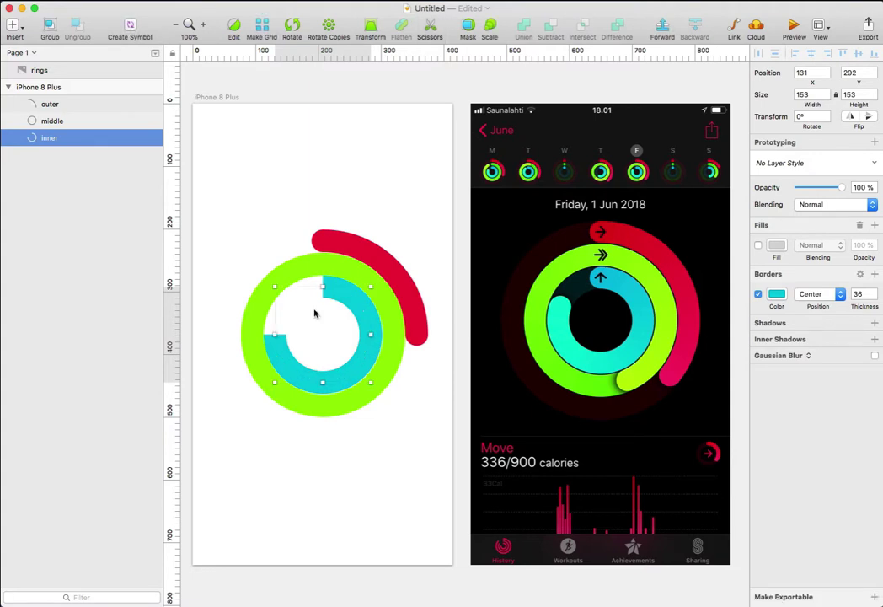
Give the cyan arc's border round joins and round ends
{"action": "left_click", "coordinate": [859, 275]}
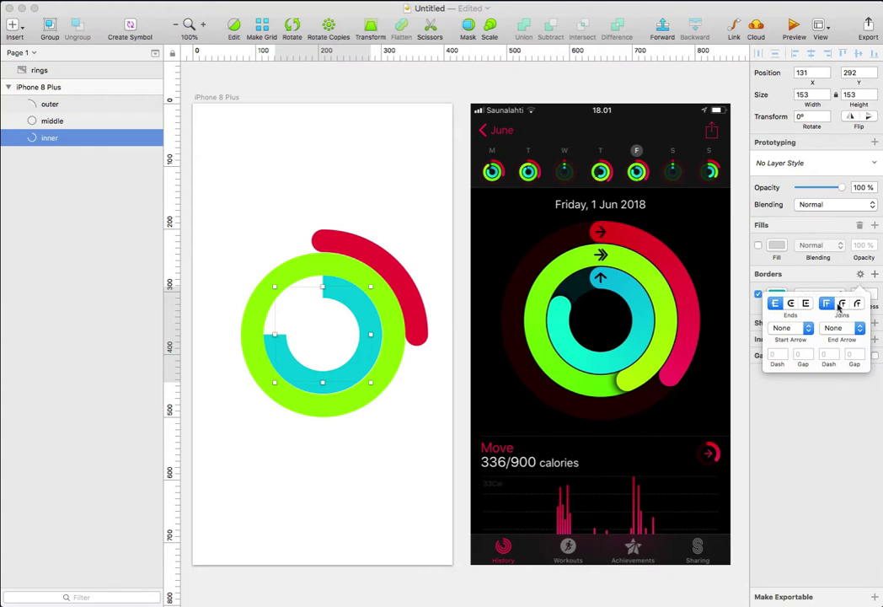
{"action": "left_click", "coordinate": [841, 304]}
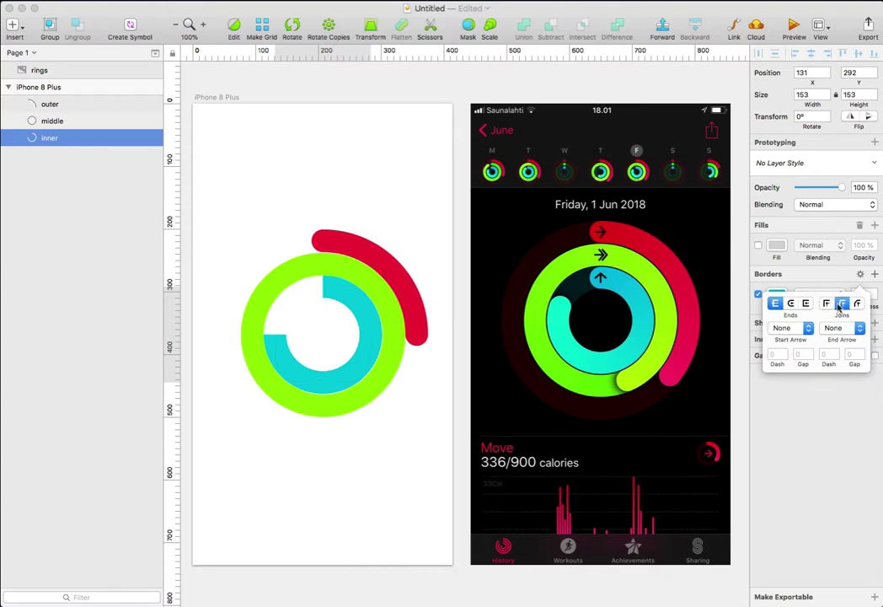
{"action": "left_click", "coordinate": [791, 305]}
{"action": "left_click", "coordinate": [396, 434]}
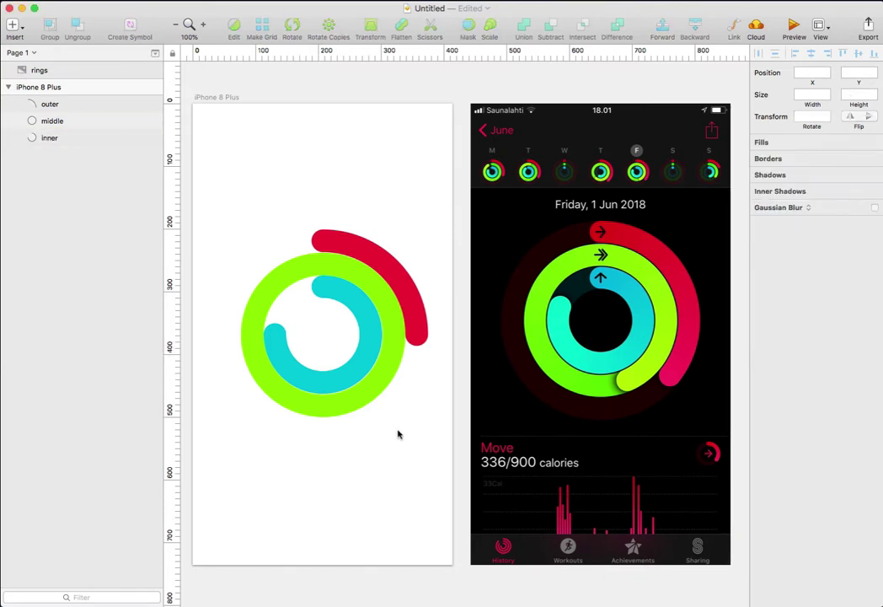
{"action": "left_click", "coordinate": [506, 263]}
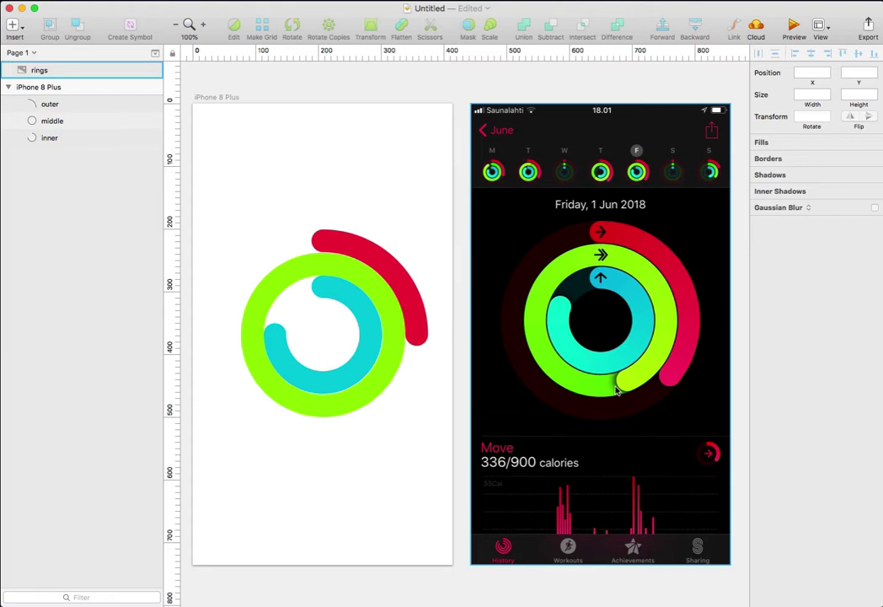
Copy and paste the green middle ring, rename the copy 'shadow', and enter point editing
{"action": "left_click", "coordinate": [324, 268]}
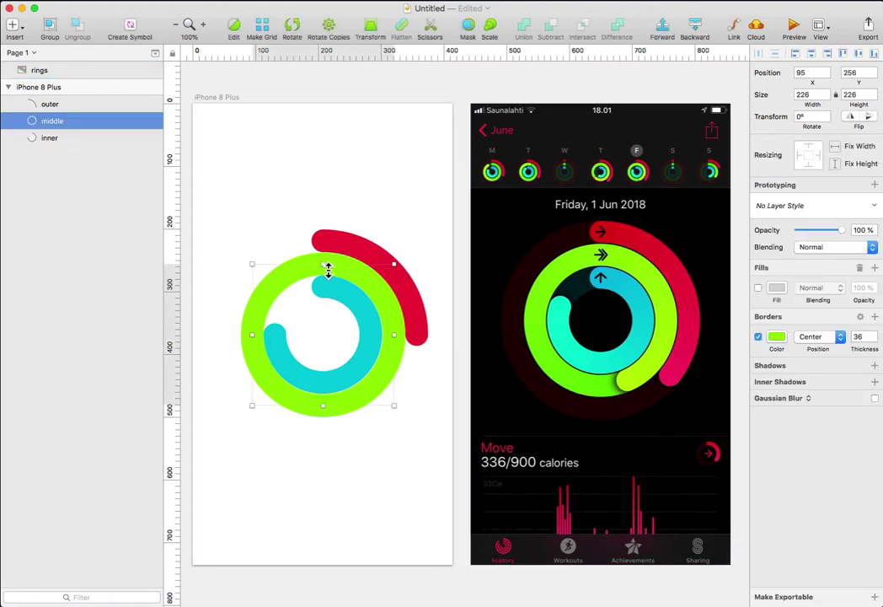
{"action": "key", "text": "super+c"}
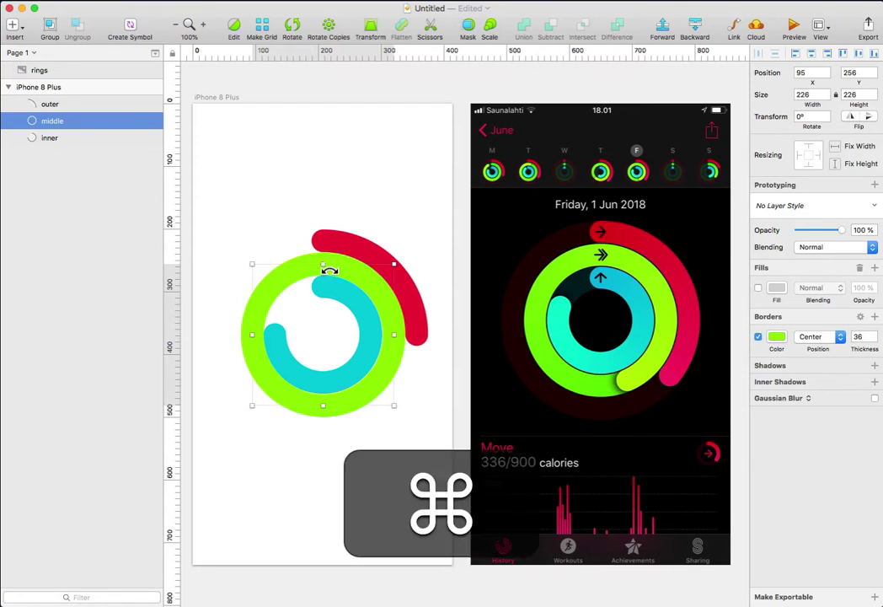
{"action": "key", "text": "super+v"}
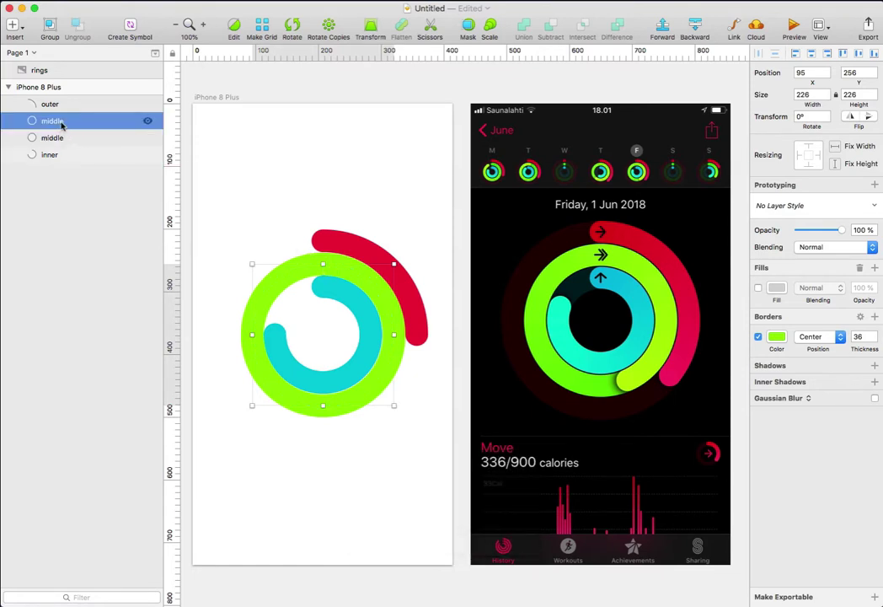
{"action": "double_click", "coordinate": [66, 123]}
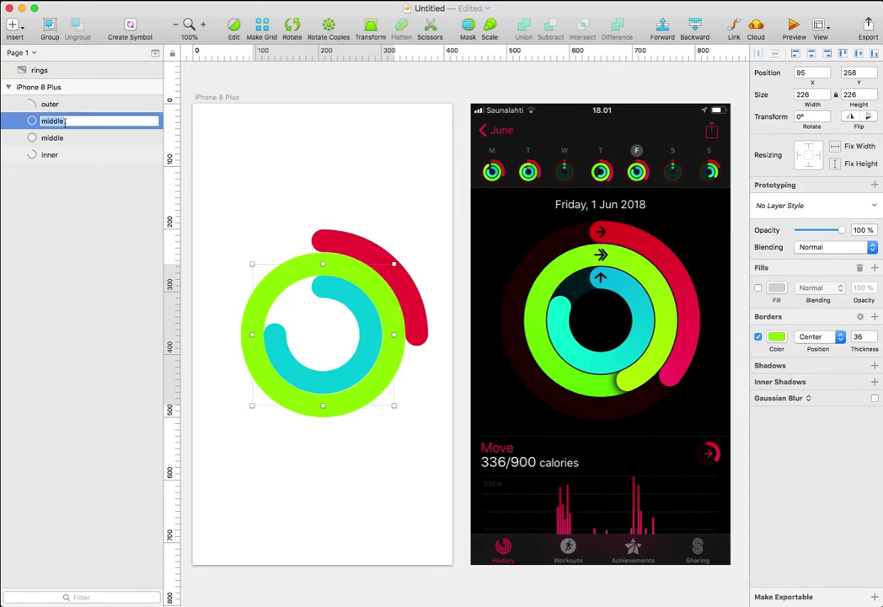
{"action": "type", "text": "shadow"}
{"action": "key", "text": "Return"}
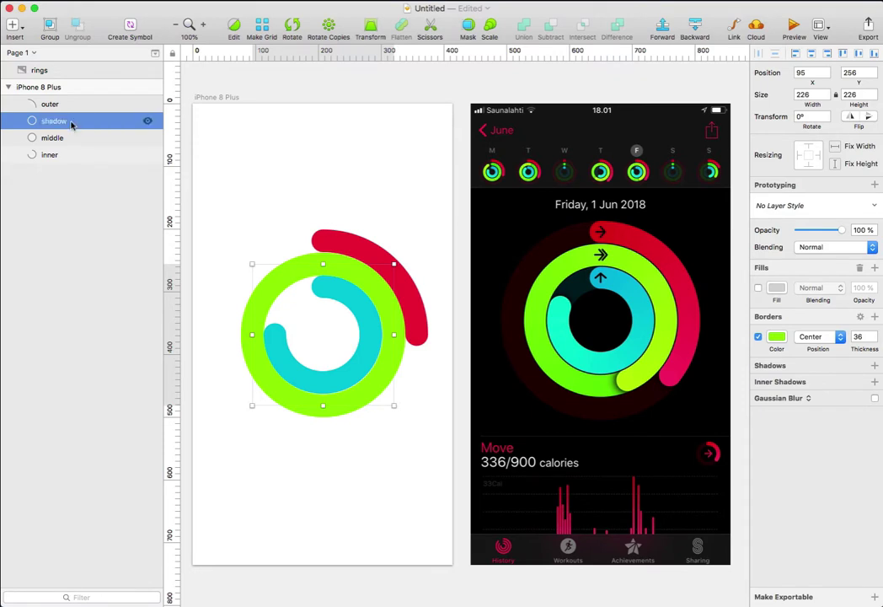
{"action": "key", "text": "Return"}
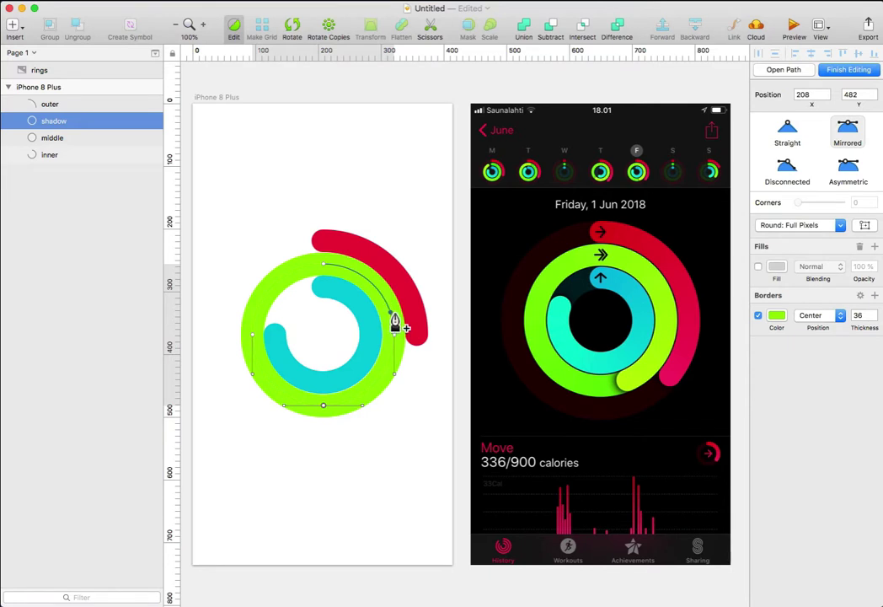
Add a point on the shadow ring's right side, then scissor off top-right, top-left, lower-left and bottom segments
{"action": "left_click", "coordinate": [392, 313]}
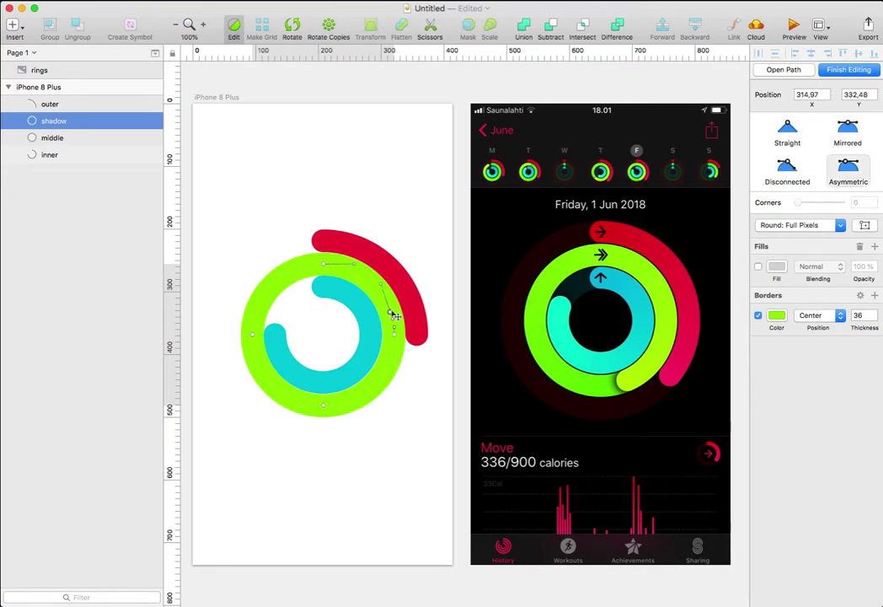
{"action": "left_click", "coordinate": [430, 33]}
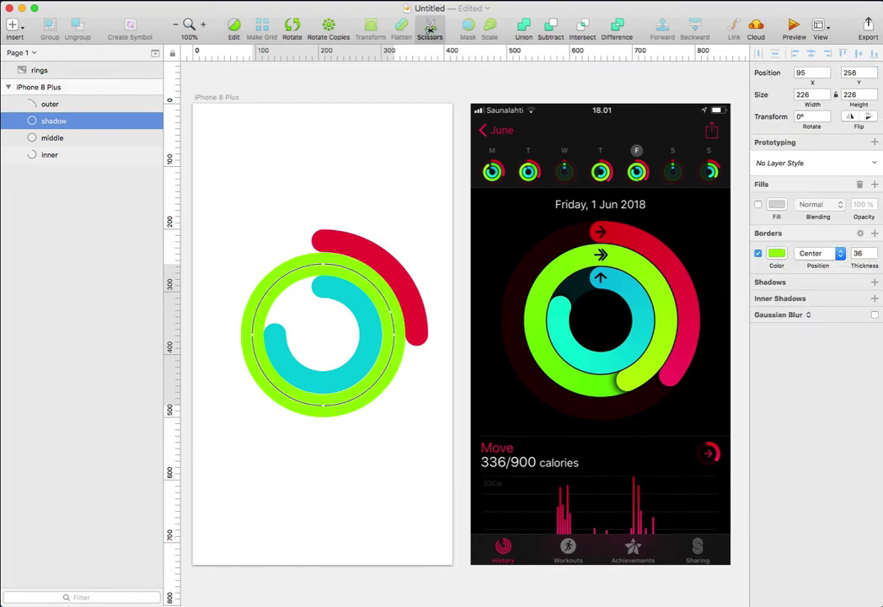
{"action": "left_click", "coordinate": [373, 287]}
{"action": "left_click", "coordinate": [308, 267]}
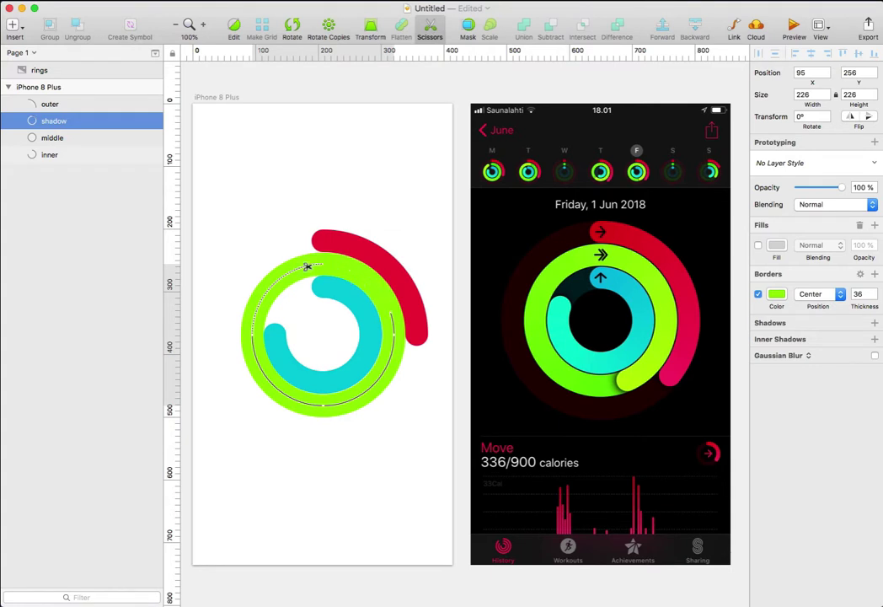
{"action": "left_click", "coordinate": [258, 367]}
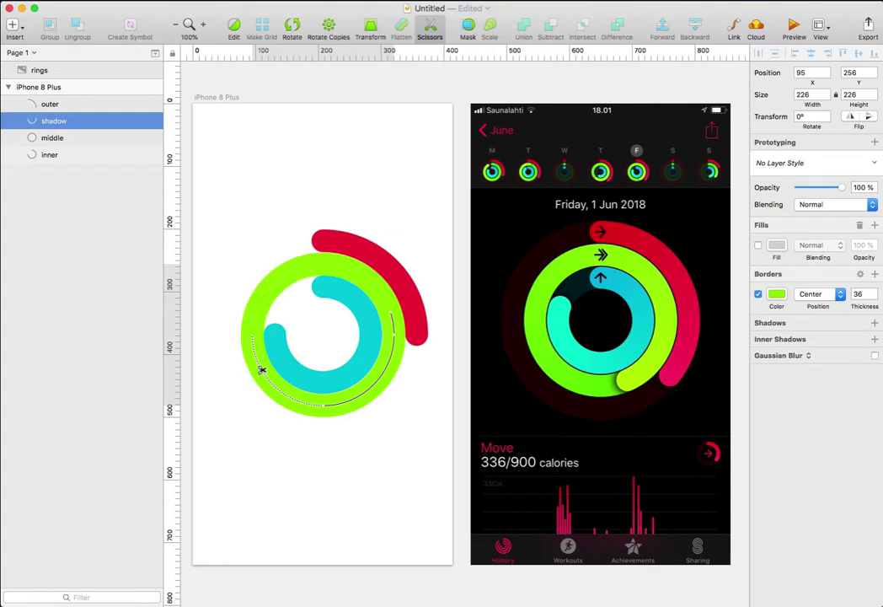
{"action": "left_click", "coordinate": [368, 394]}
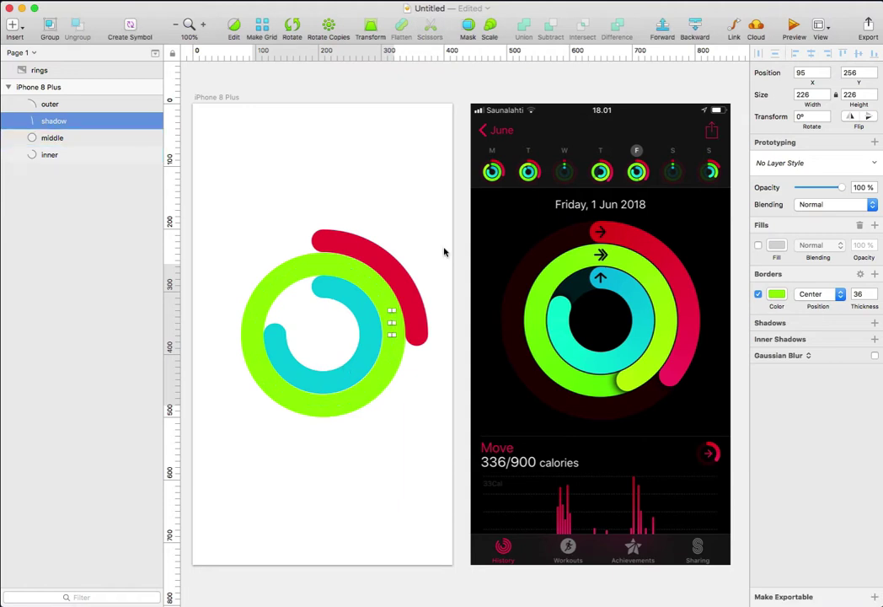
Give the short shadow arc's border round end caps, leaving its colour green
{"action": "left_click", "coordinate": [777, 294]}
{"action": "left_click", "coordinate": [766, 419]}
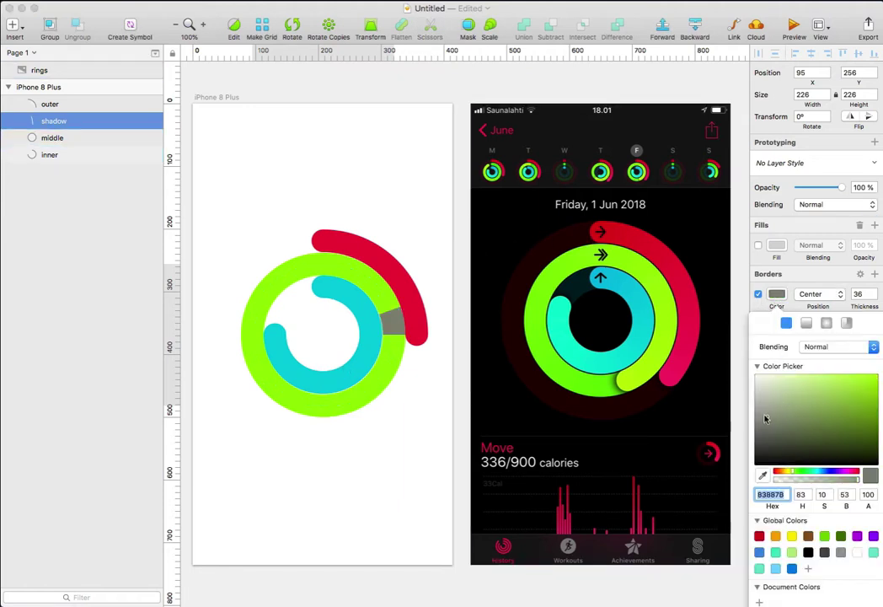
{"action": "key", "text": "Escape"}
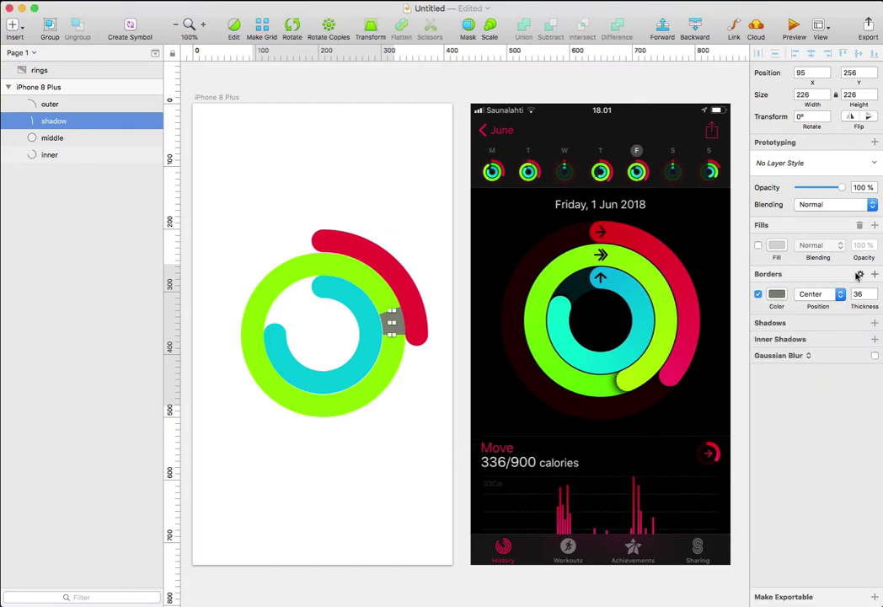
{"action": "left_click", "coordinate": [859, 275]}
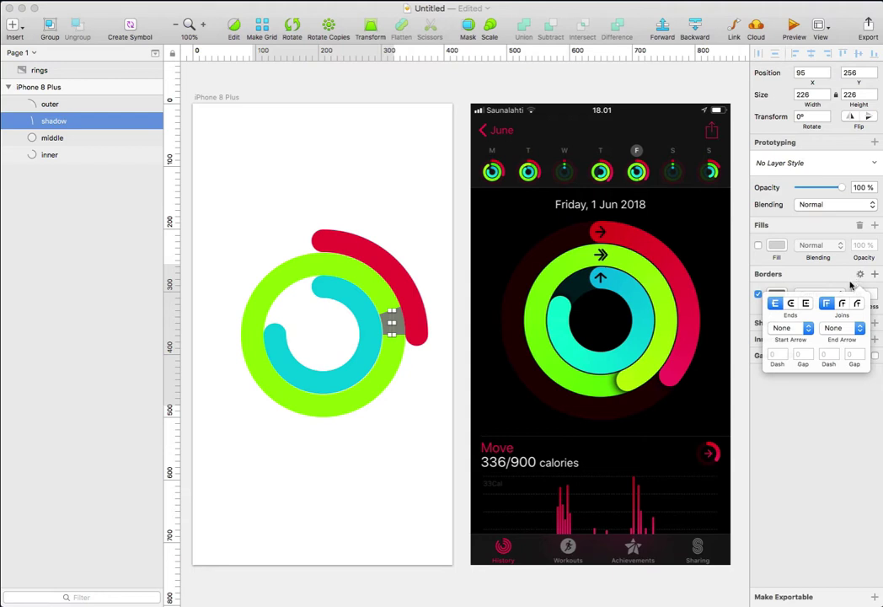
{"action": "left_click", "coordinate": [842, 303]}
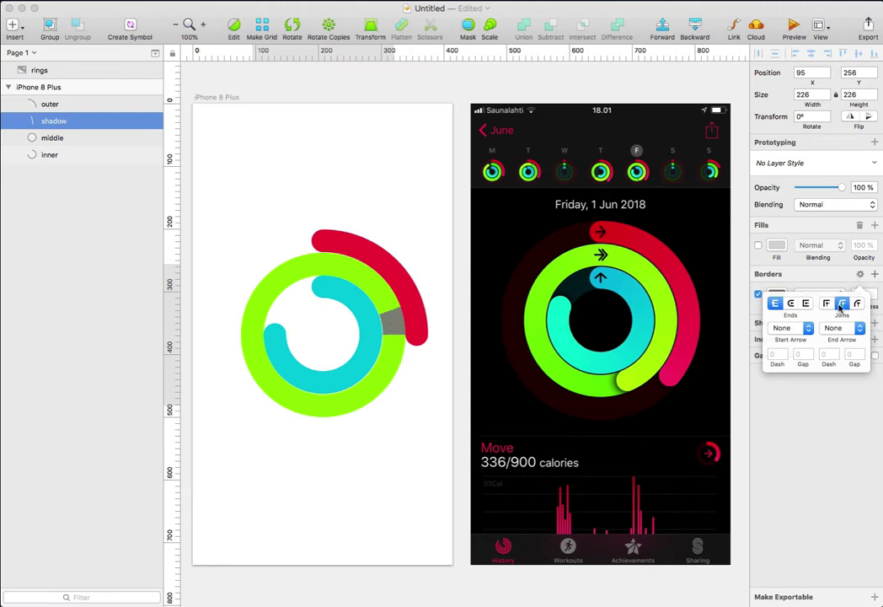
{"action": "left_click", "coordinate": [791, 305]}
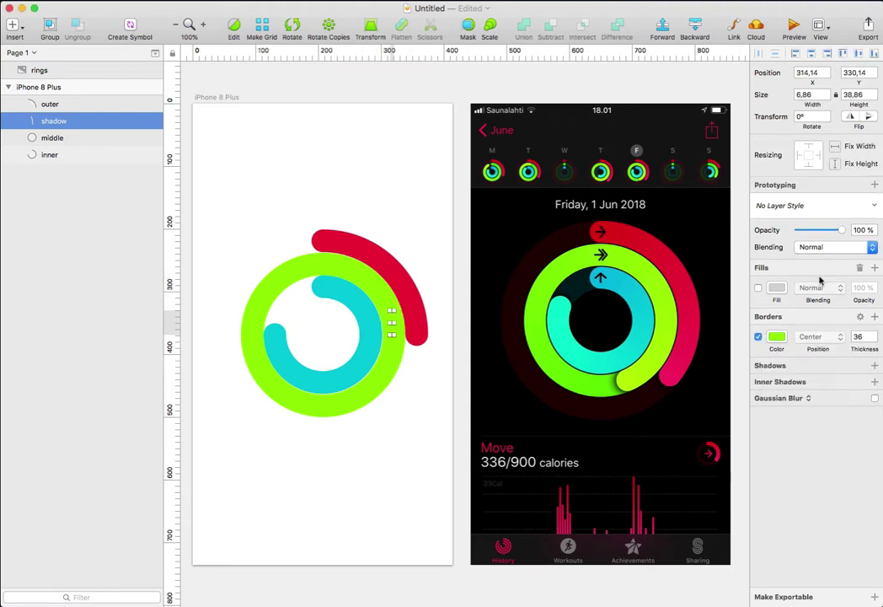
Add a drop shadow to the short arc with X 2, Y 4 and blur 5
{"action": "left_click", "coordinate": [874, 367]}
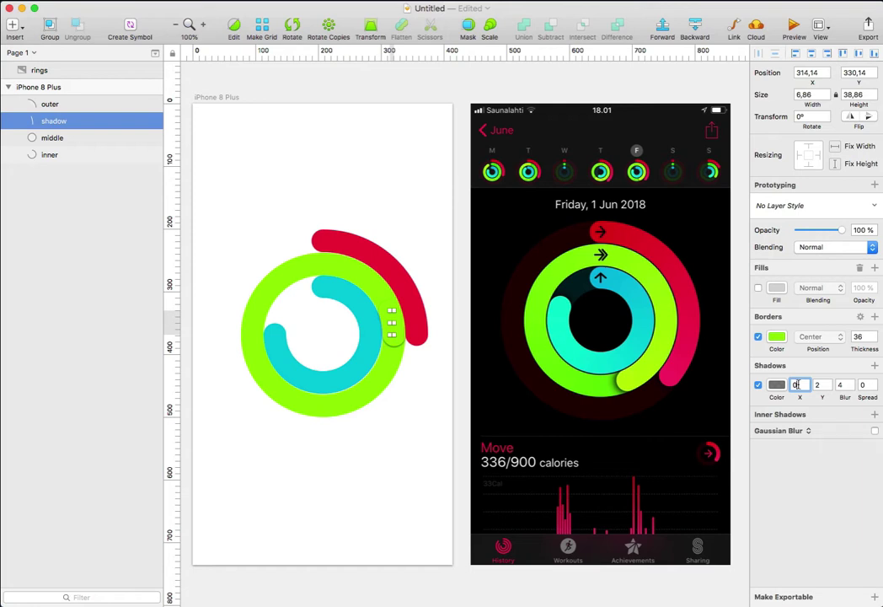
{"action": "key", "text": "Up"}
{"action": "key", "text": "Up"}
{"action": "key", "text": "Up"}
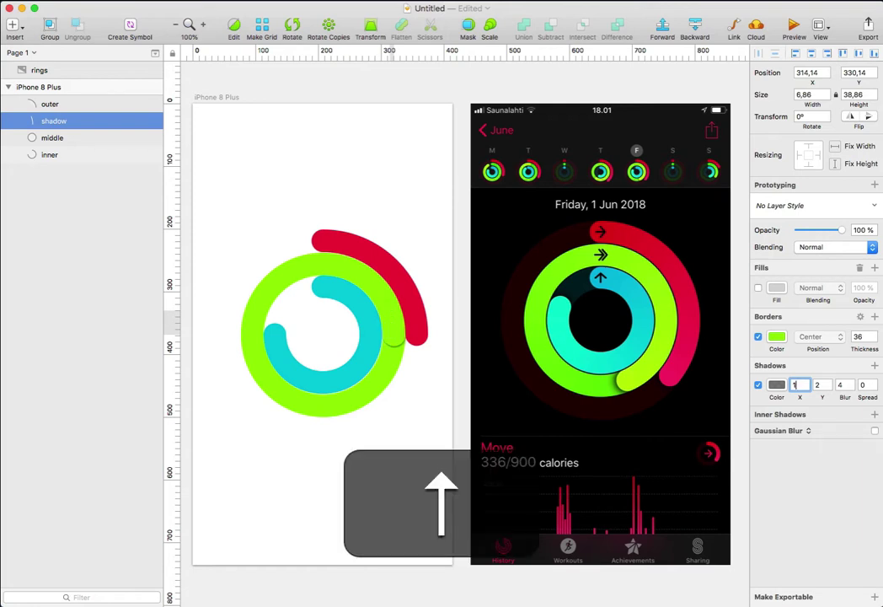
{"action": "key", "text": "Down"}
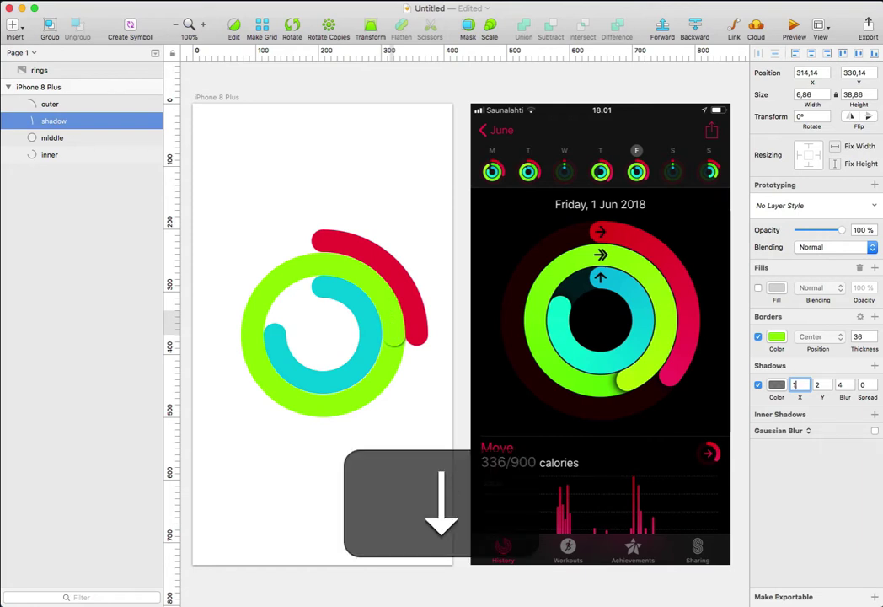
{"action": "key", "text": "Down"}
{"action": "key", "text": "Down"}
{"action": "key", "text": "Down"}
{"action": "key", "text": "Down"}
{"action": "key", "text": "Down"}
{"action": "key", "text": "Down"}
{"action": "key", "text": "Down"}
{"action": "key", "text": "Down"}
{"action": "key", "text": "Down"}
{"action": "key", "text": "Down"}
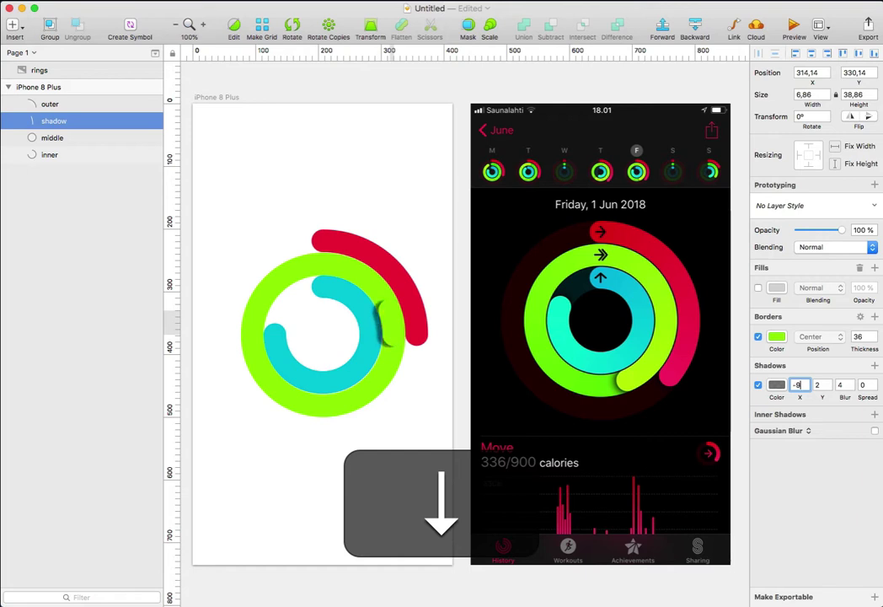
{"action": "key", "text": "Up"}
{"action": "key", "text": "Up"}
{"action": "key", "text": "Up"}
{"action": "key", "text": "Up"}
{"action": "key", "text": "Up"}
{"action": "key", "text": "Up"}
{"action": "key", "text": "Up"}
{"action": "key", "text": "Up"}
{"action": "key", "text": "Up"}
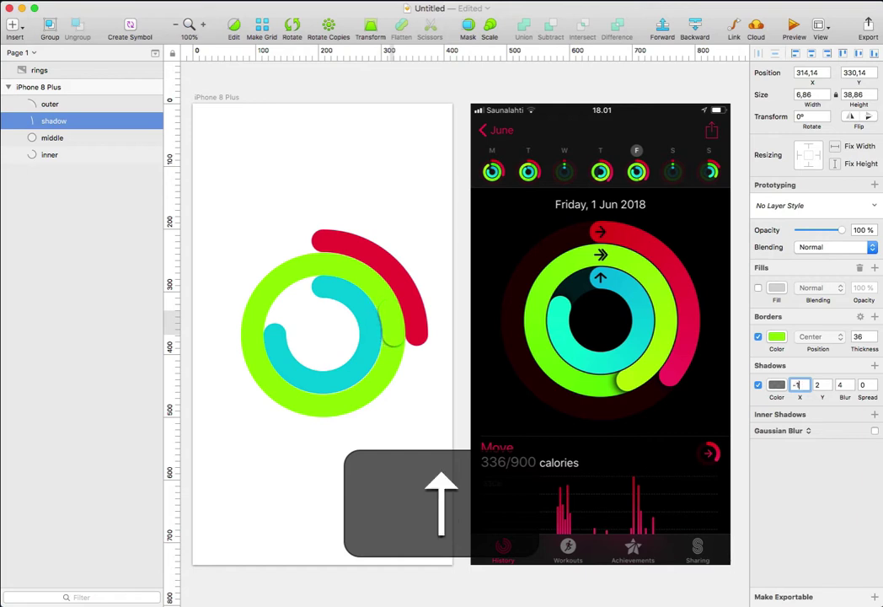
{"action": "key", "text": "Up"}
{"action": "key", "text": "Up"}
{"action": "left_click", "coordinate": [818, 385]}
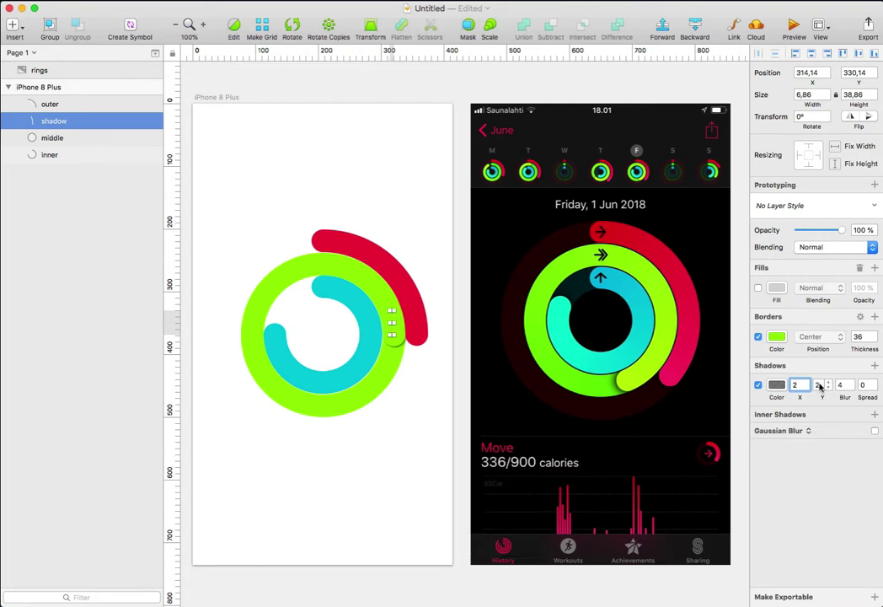
{"action": "key", "text": "Up"}
{"action": "key", "text": "Up"}
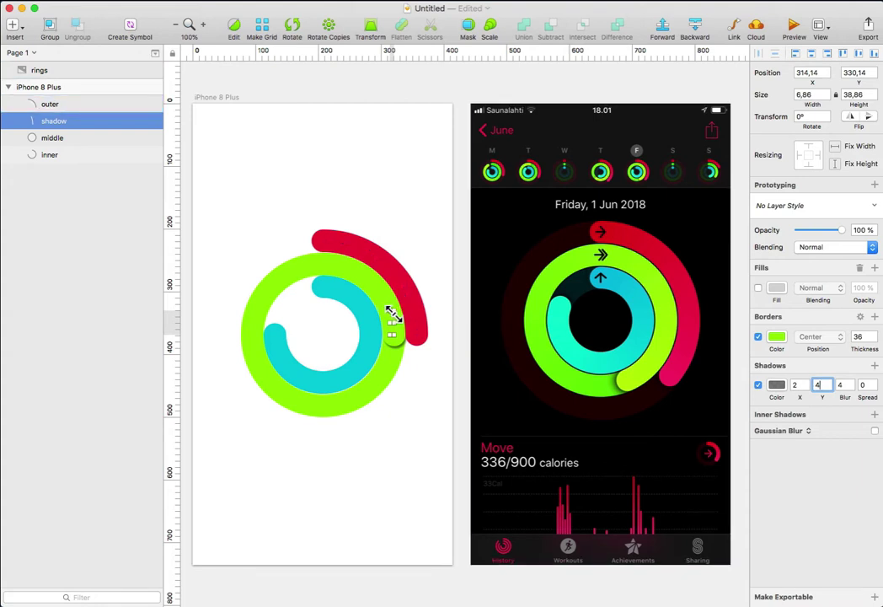
{"action": "left_click", "coordinate": [840, 385]}
{"action": "key", "text": "Up"}
{"action": "key", "text": "Up"}
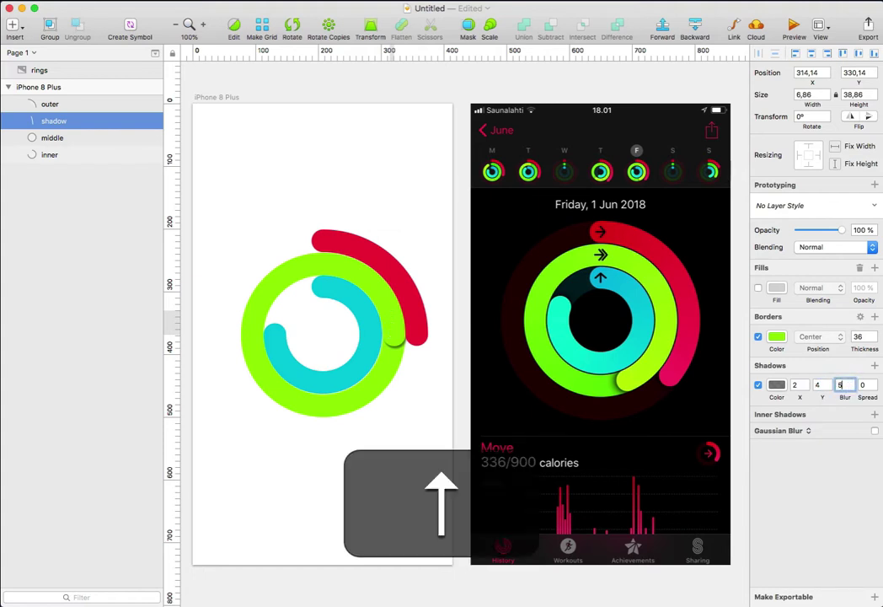
{"action": "left_click", "coordinate": [439, 400]}
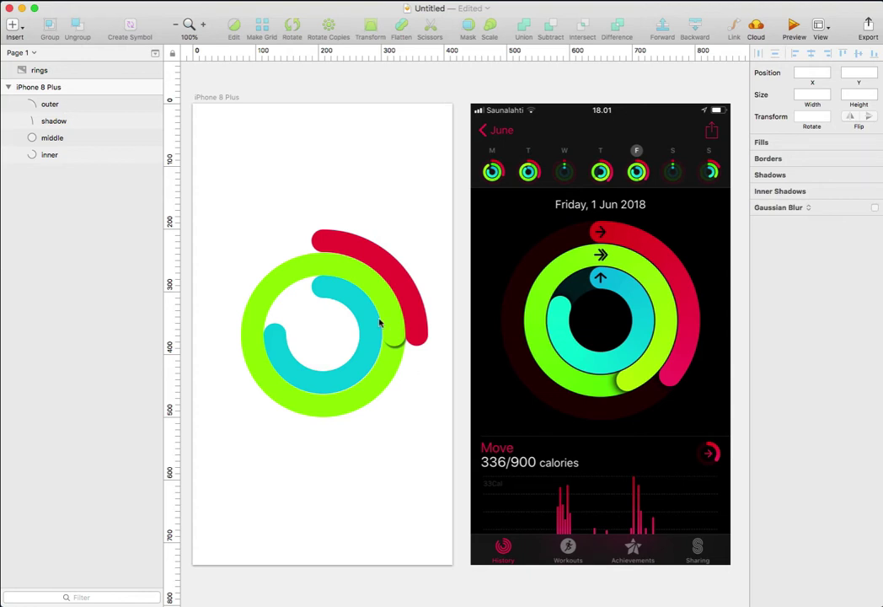
Enable a black background colour on the iPhone 8 Plus artboard
{"action": "key", "text": "super+z"}
{"action": "left_click", "coordinate": [217, 98]}
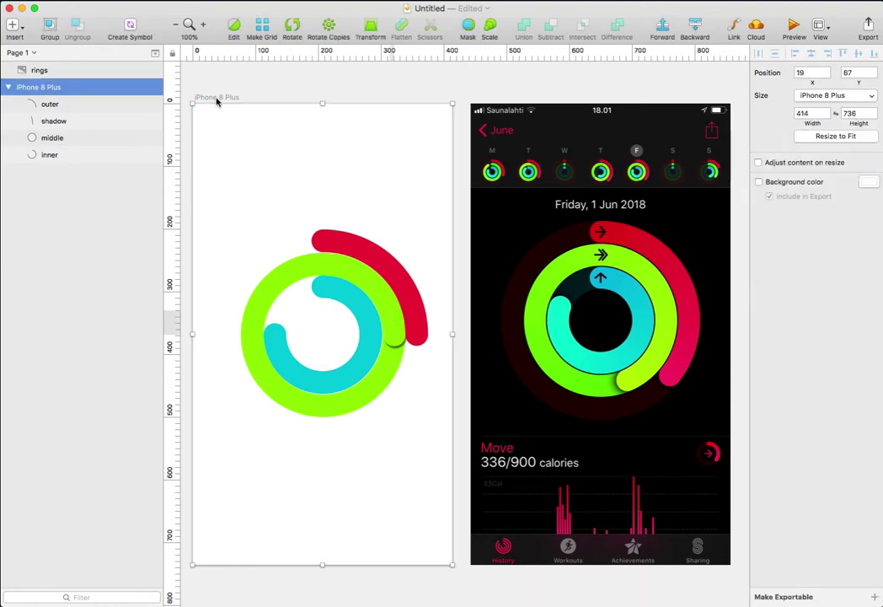
{"action": "left_click", "coordinate": [758, 183]}
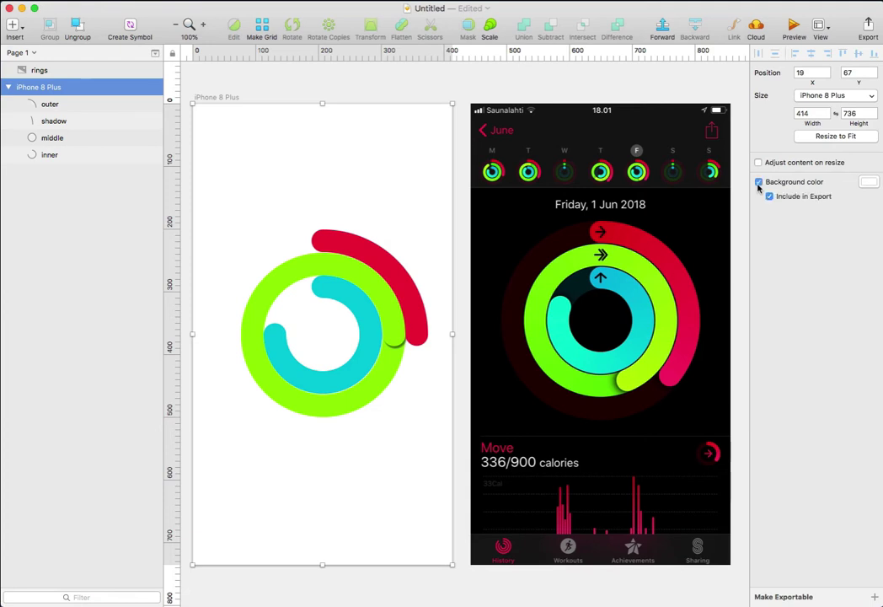
{"action": "left_click", "coordinate": [864, 183]}
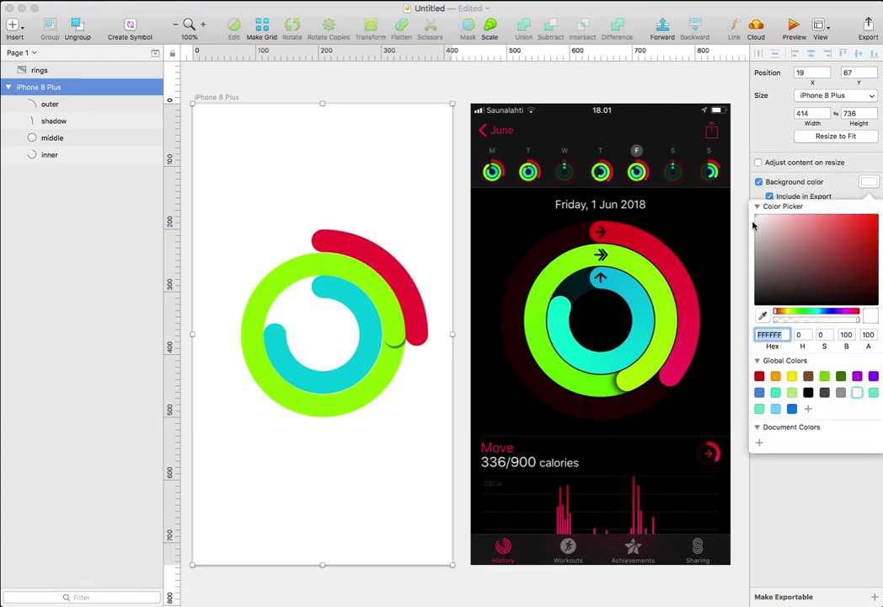
{"action": "left_click_drag", "start_coordinate": [755, 223], "coordinate": [729, 333]}
Group the outer, shadow, middle and inner layers together
{"action": "left_click", "coordinate": [461, 241]}
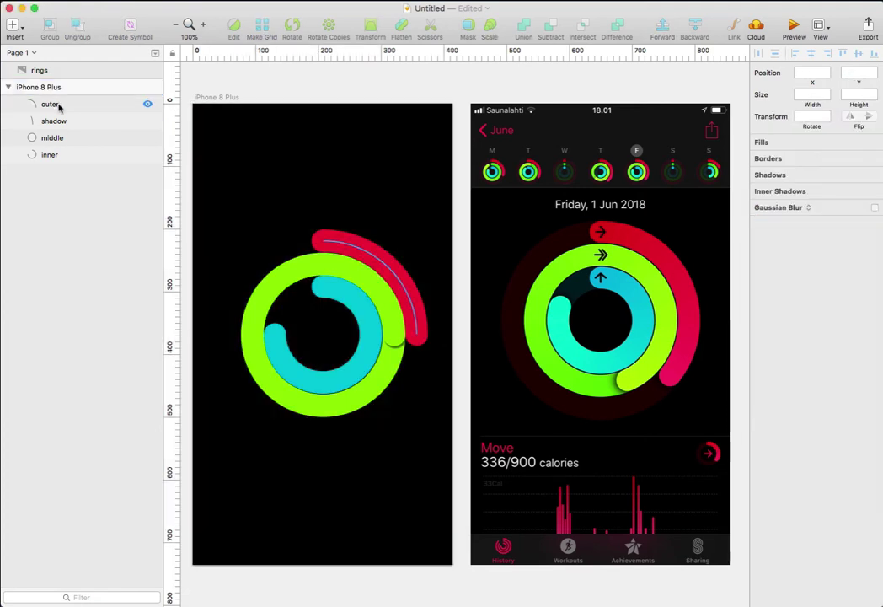
{"action": "left_click", "coordinate": [59, 107]}
{"action": "left_click", "coordinate": [52, 155], "text": "shift"}
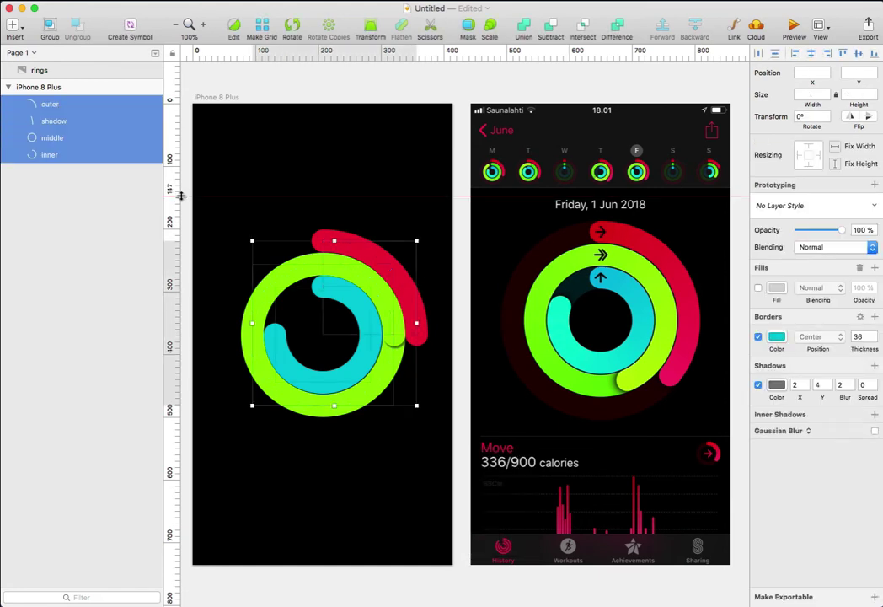
{"action": "key", "text": "super+g"}
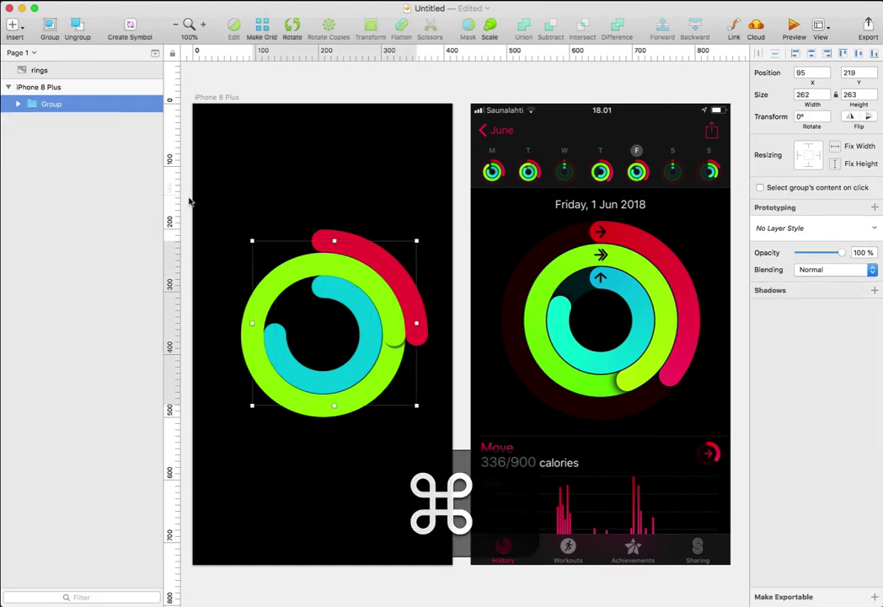
Rename the group 'rings' and nudge it slightly down and left
{"action": "double_click", "coordinate": [68, 104]}
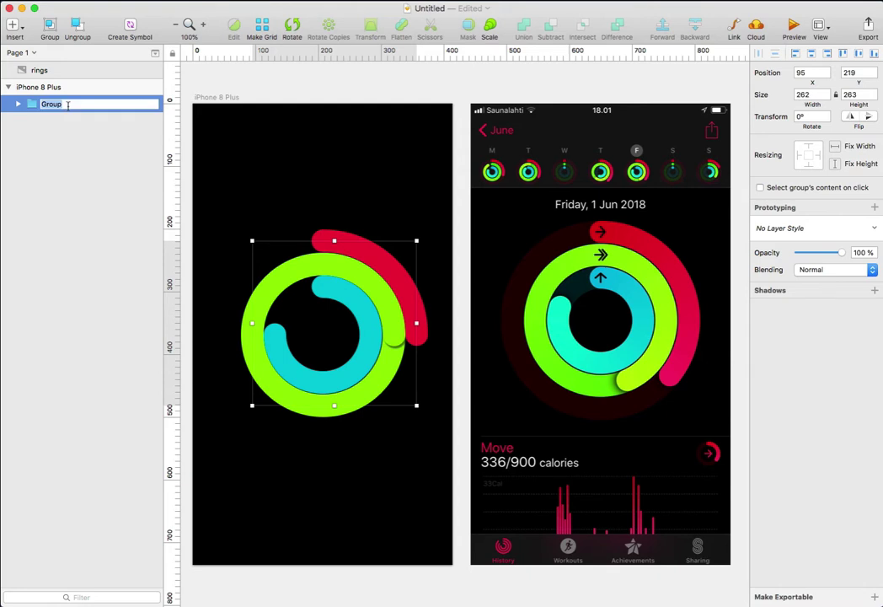
{"action": "type", "text": "rings"}
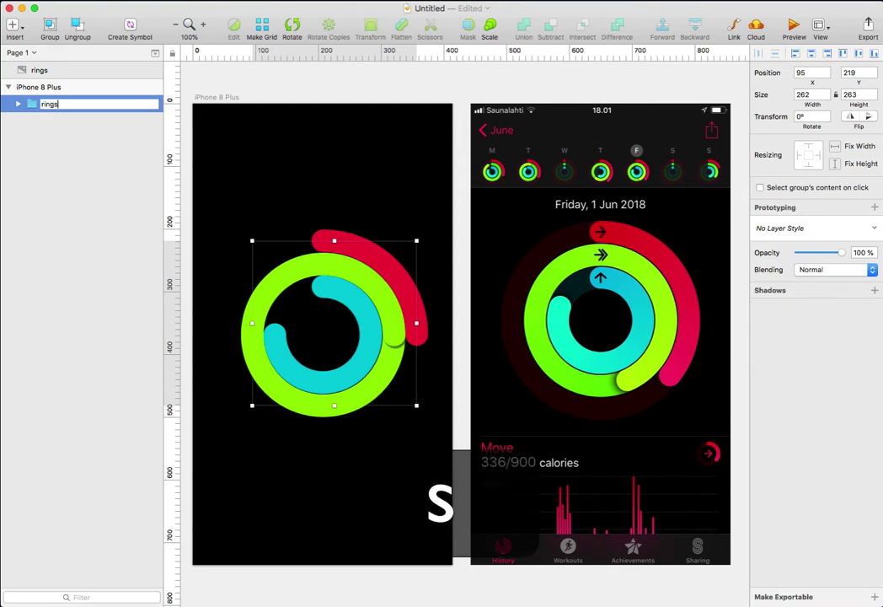
{"action": "left_click_drag", "start_coordinate": [361, 265], "coordinate": [350, 277]}
{"action": "left_click", "coordinate": [355, 223]}
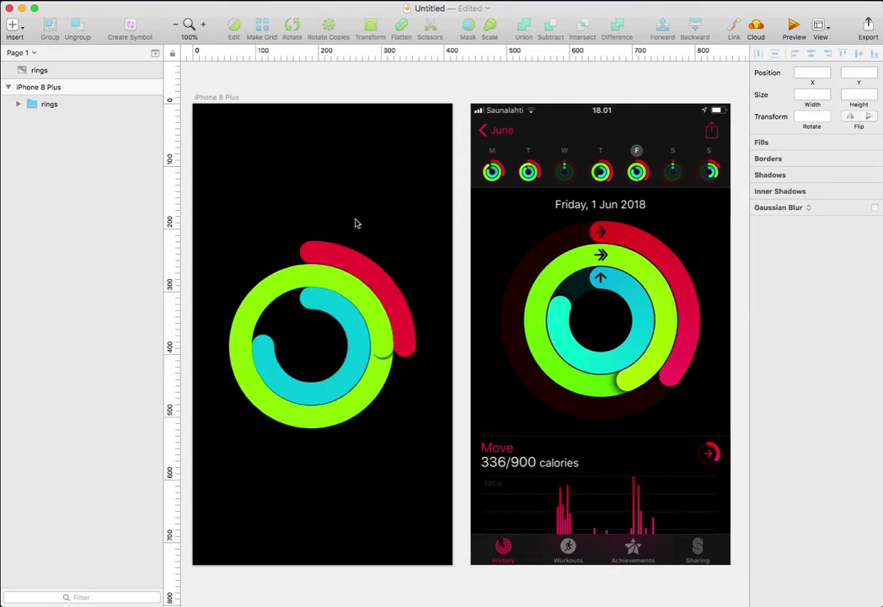